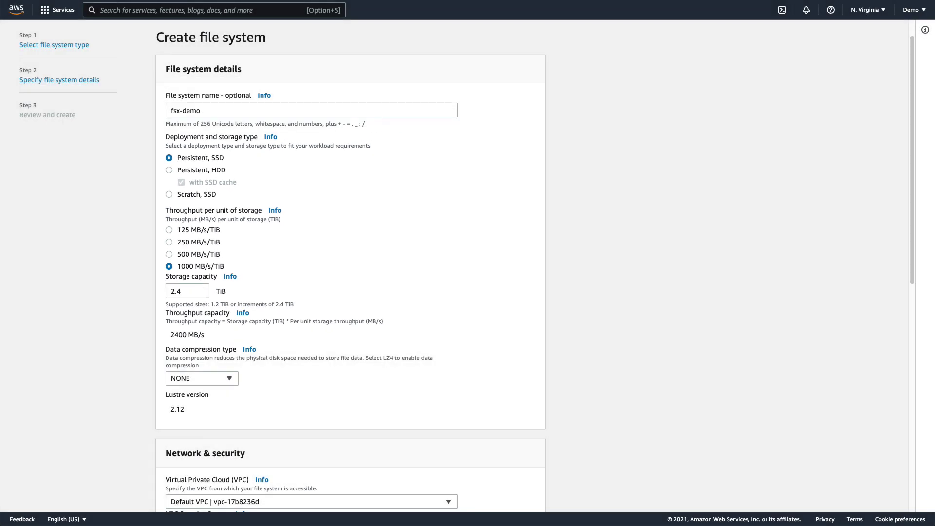
Assign only the fsx-demo security group to the file system, removing the default group
scroll(350, 266, "down", 4)
scroll(405, 316, "down", 2)
left_click(404, 312)
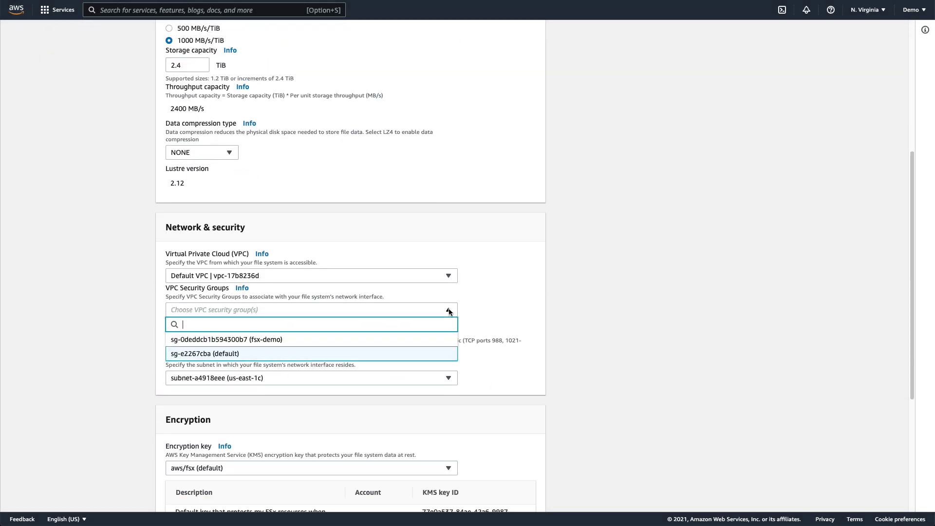
left_click(291, 340)
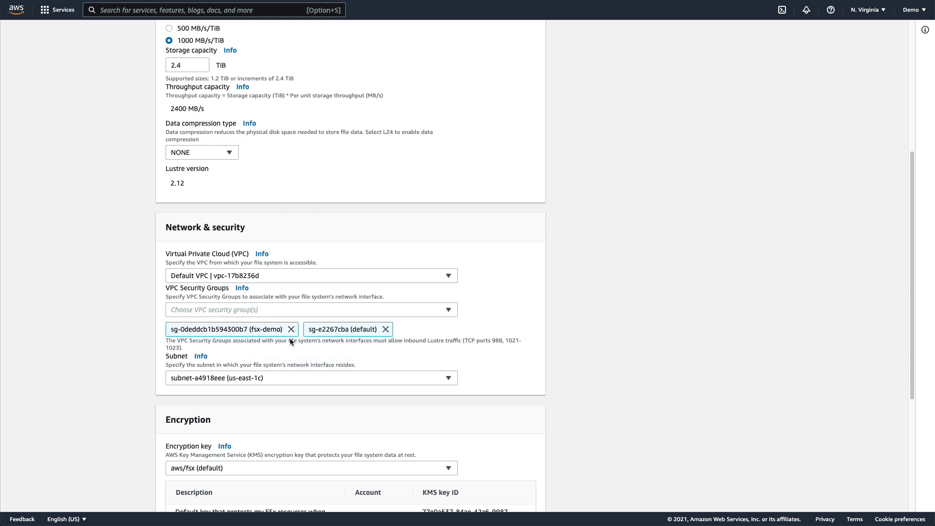
left_click(385, 331)
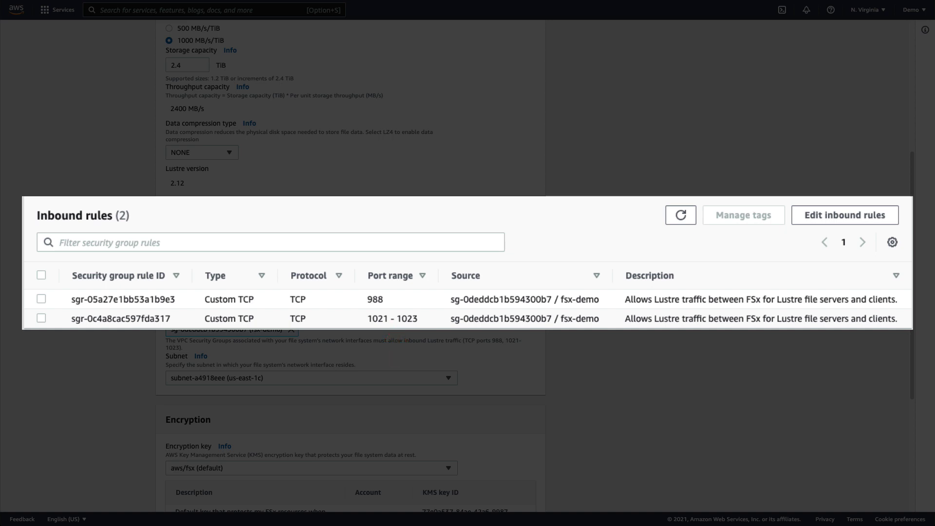
Enable importing data from and exporting data to S3 in the optional data repository settings
scroll(607, 372, "down", 5)
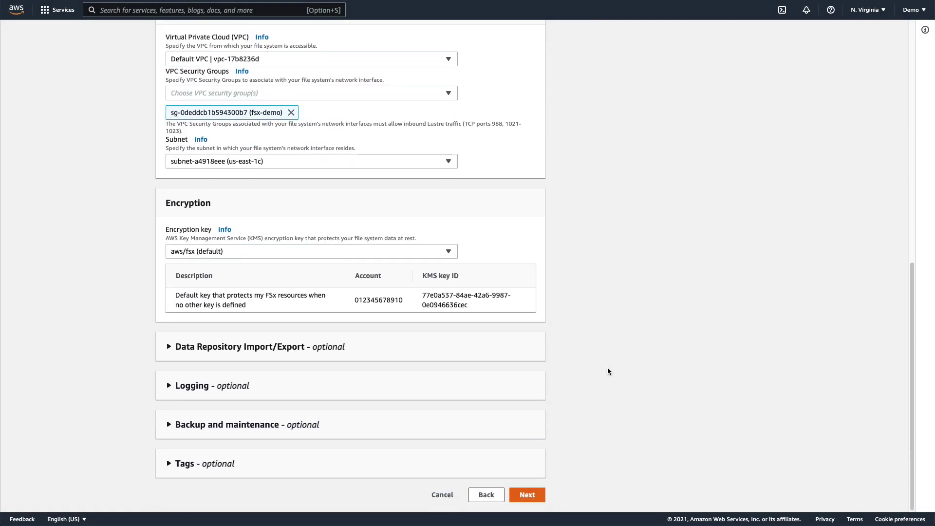
left_click(422, 355)
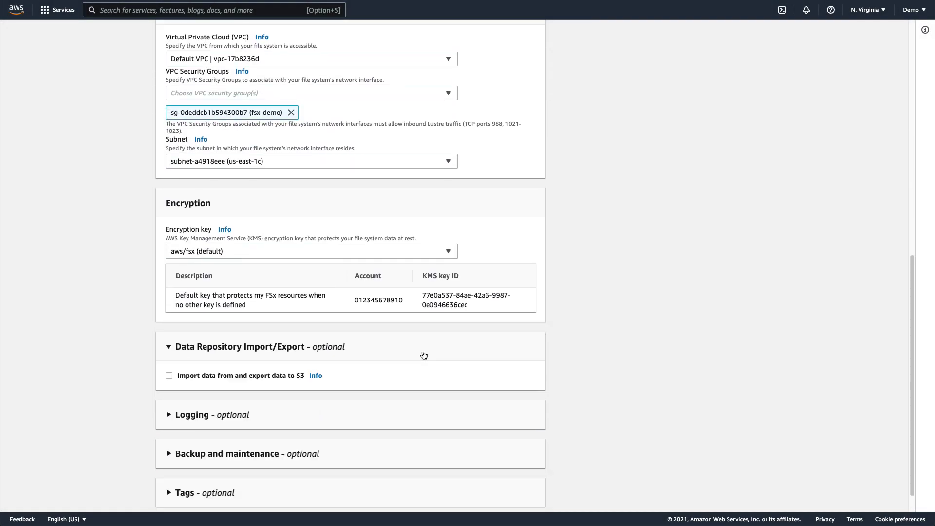
left_click(269, 376)
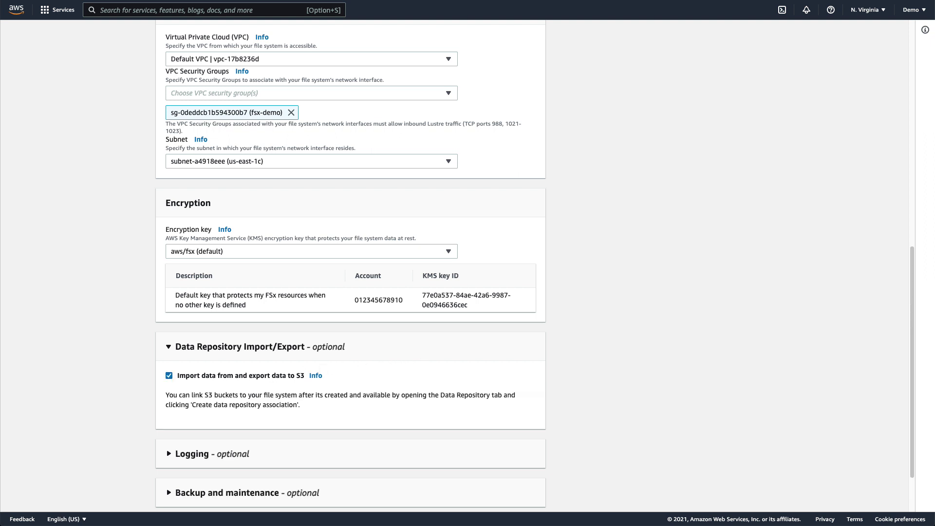
Expand the backup and maintenance settings, and enable logging of both errors and warnings for data repository events
scroll(351, 266, "down", 2)
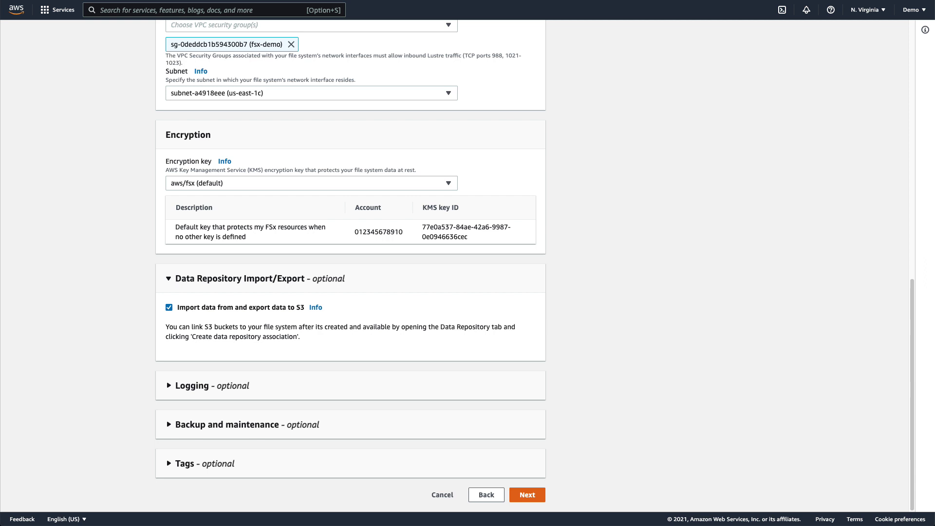
left_click(463, 419)
scroll(464, 419, "down", 3)
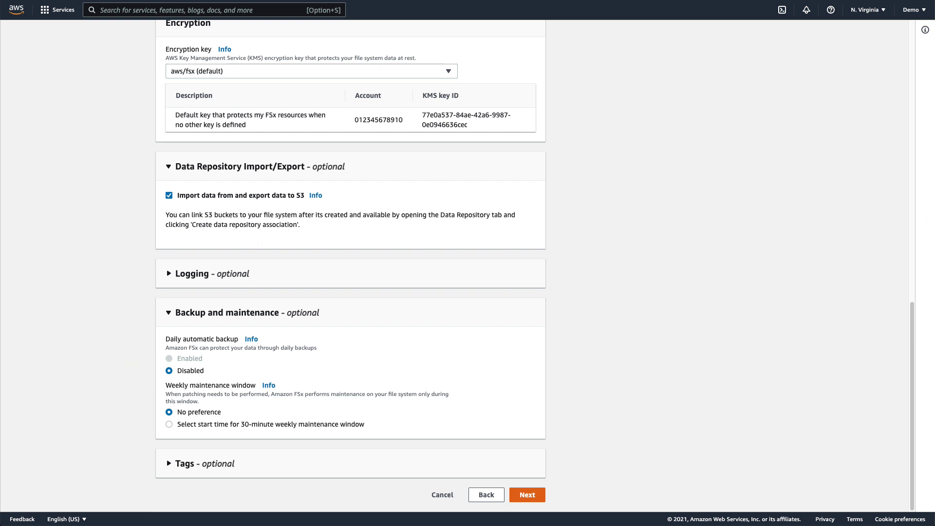
left_click(364, 280)
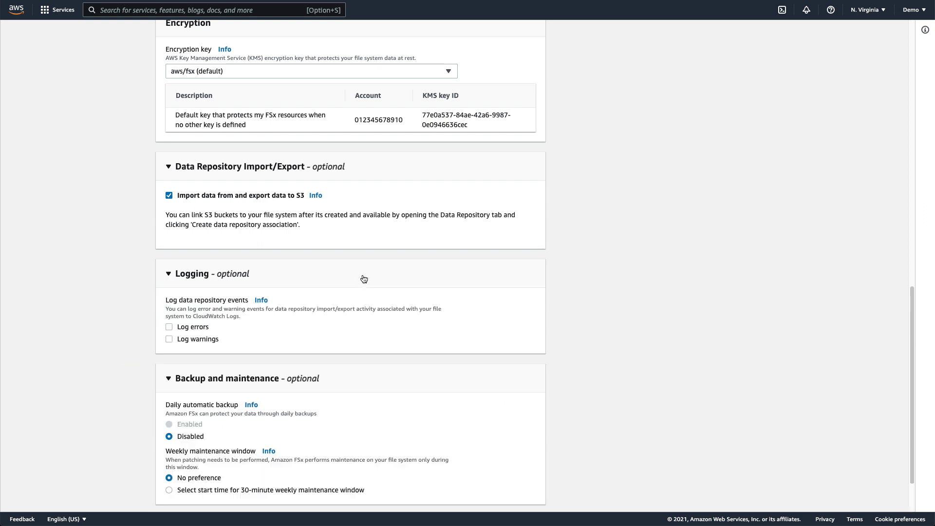
left_click(193, 329)
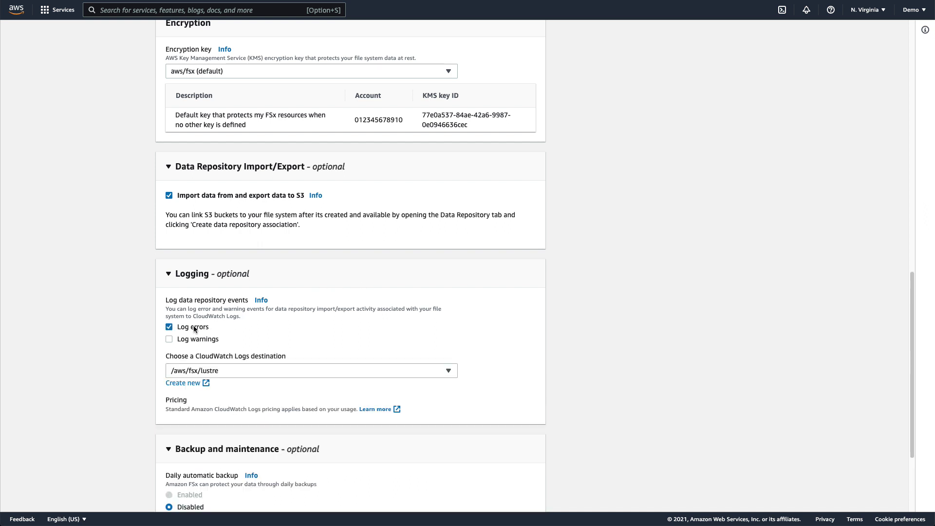
left_click(199, 340)
Proceed to the review summary and create the fsx-demo file system
scroll(607, 366, "down", 5)
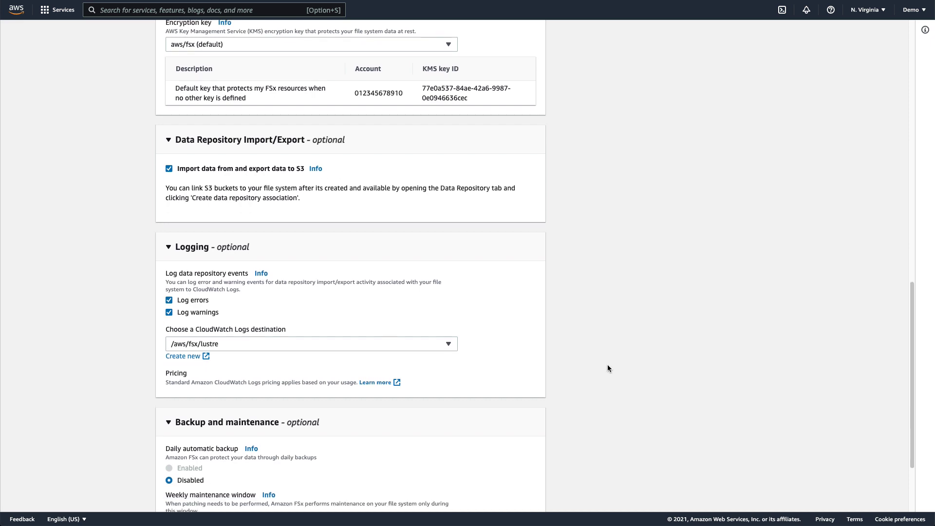
left_click(525, 493)
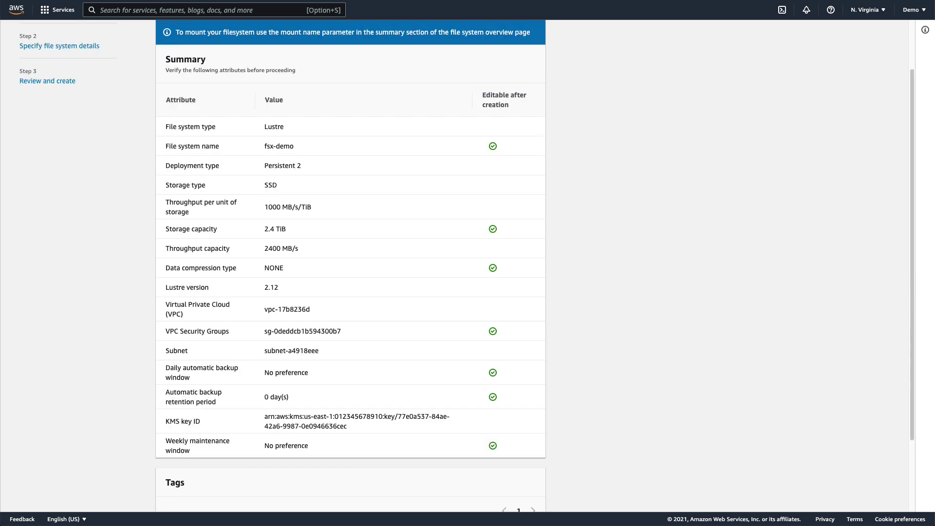
scroll(521, 497, "down", 3)
left_click(519, 495)
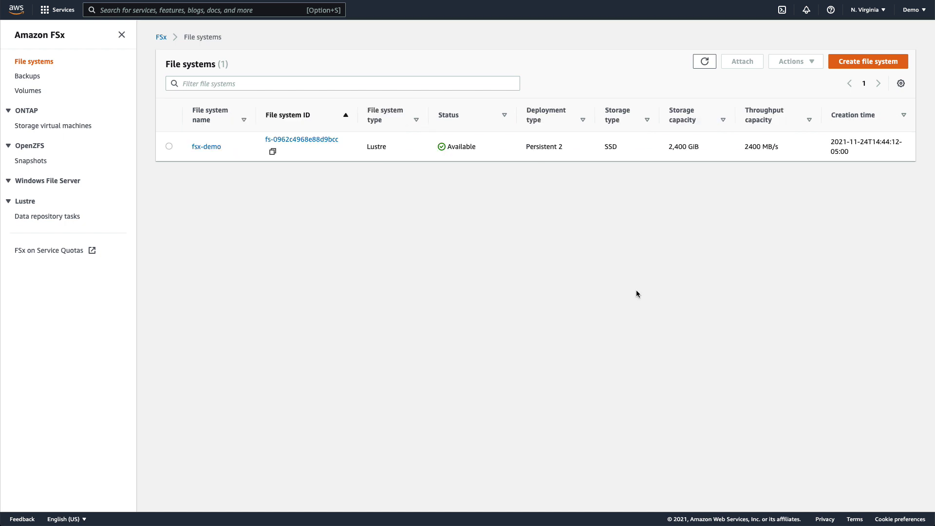
Start a data repository association for fsx-demo with file system path /dra1 and data repository path s3://fsx-demo-bucket/sample
left_click(193, 146)
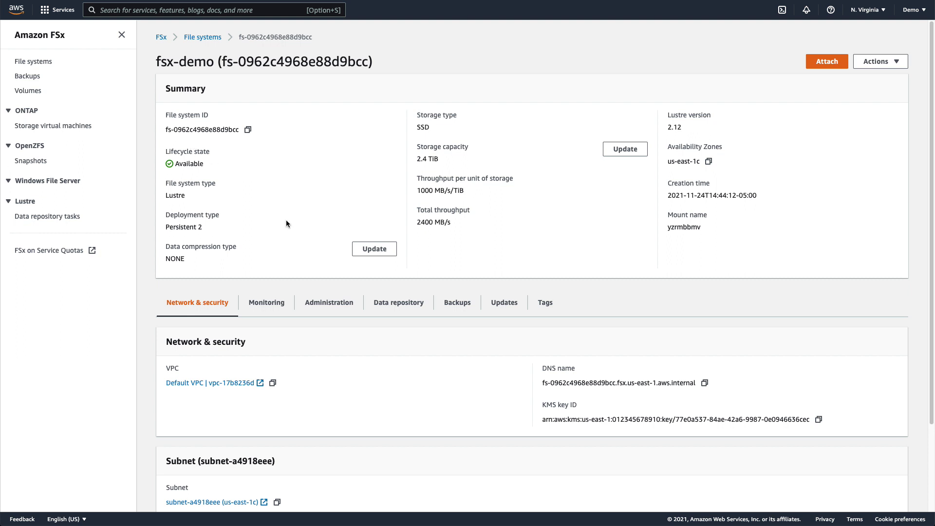
left_click(395, 305)
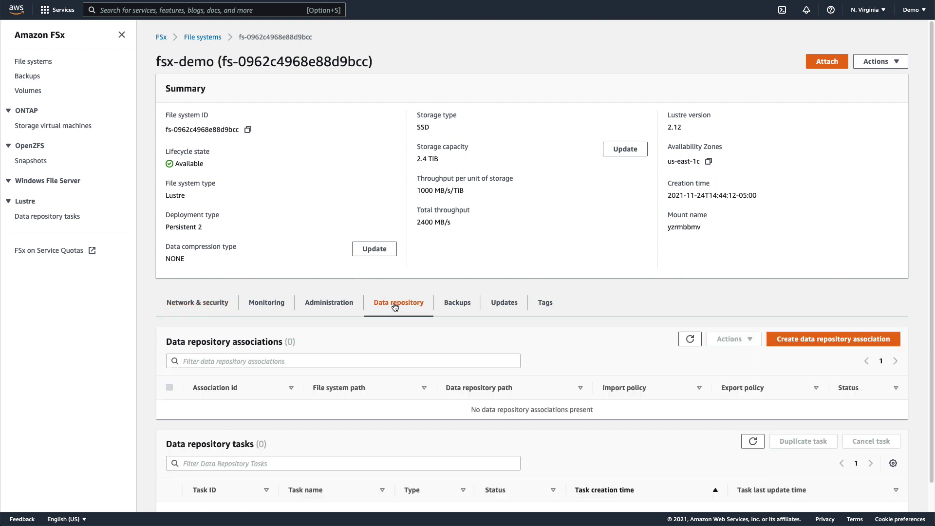
left_click(795, 344)
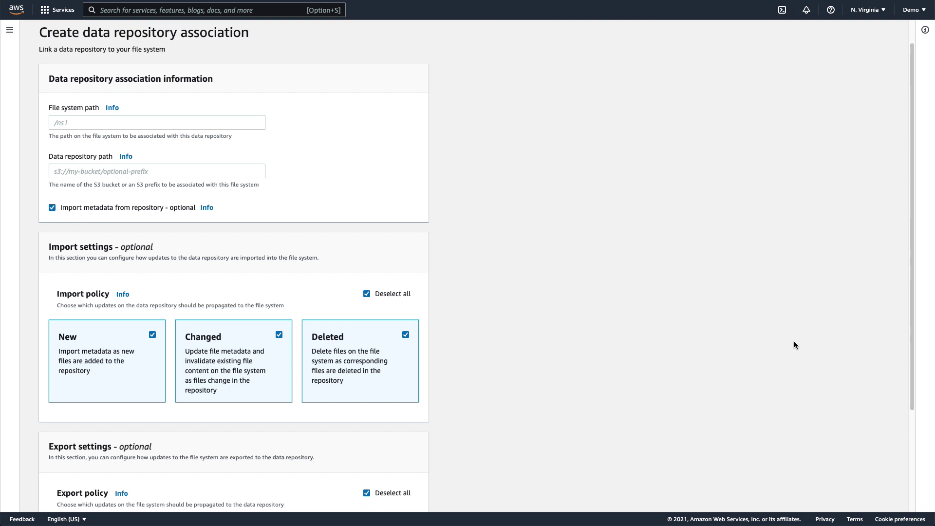
left_click(236, 123)
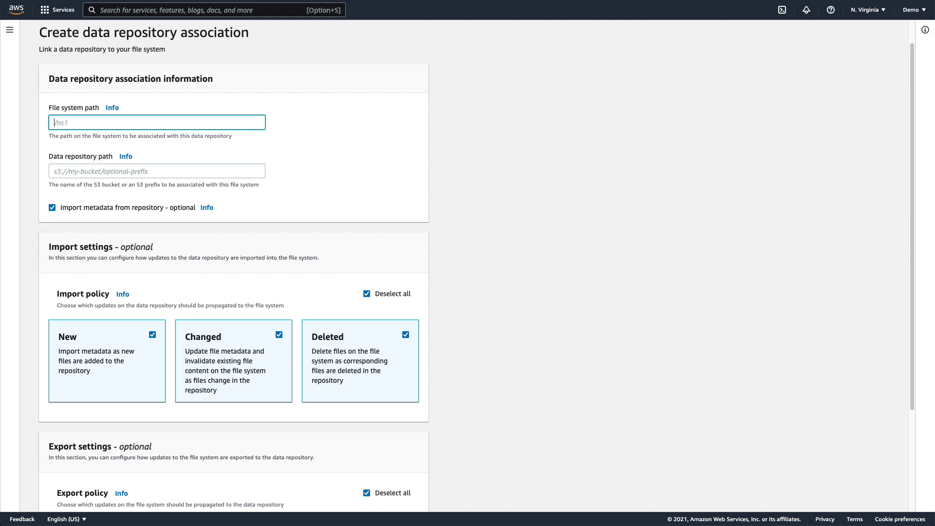
type("/dra1")
key("Tab")
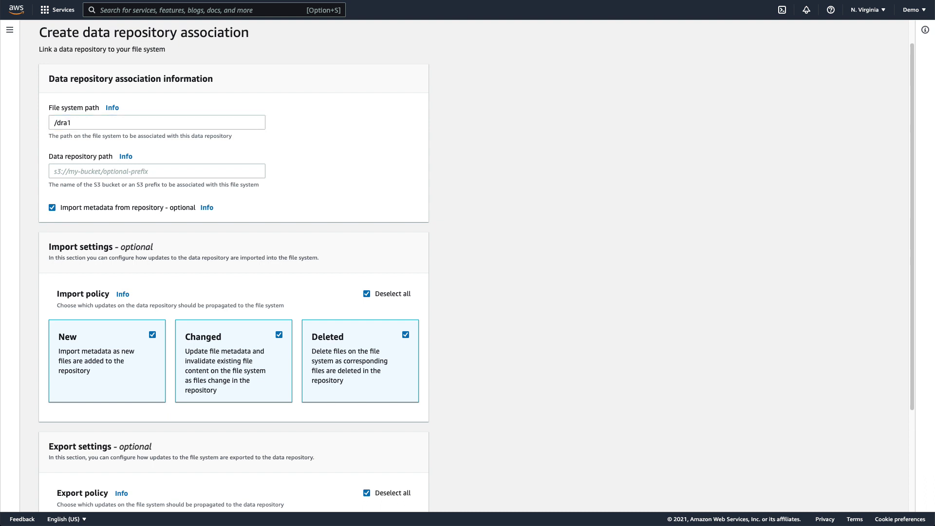
key("Tab")
type("s3://fsx-d")
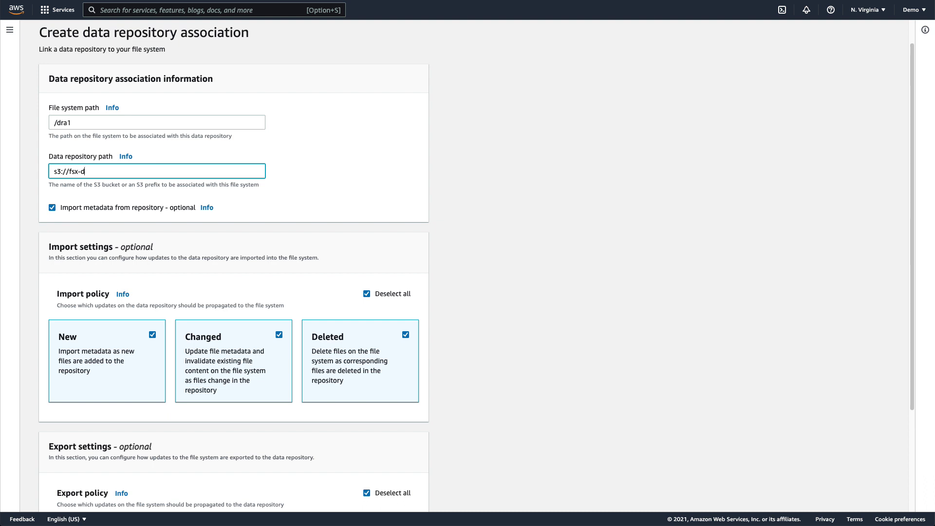
type("emo-bucket/sample")
Turn off metadata import from the repository and create the /dra1 association with all import and export policies selected
left_click(52, 208)
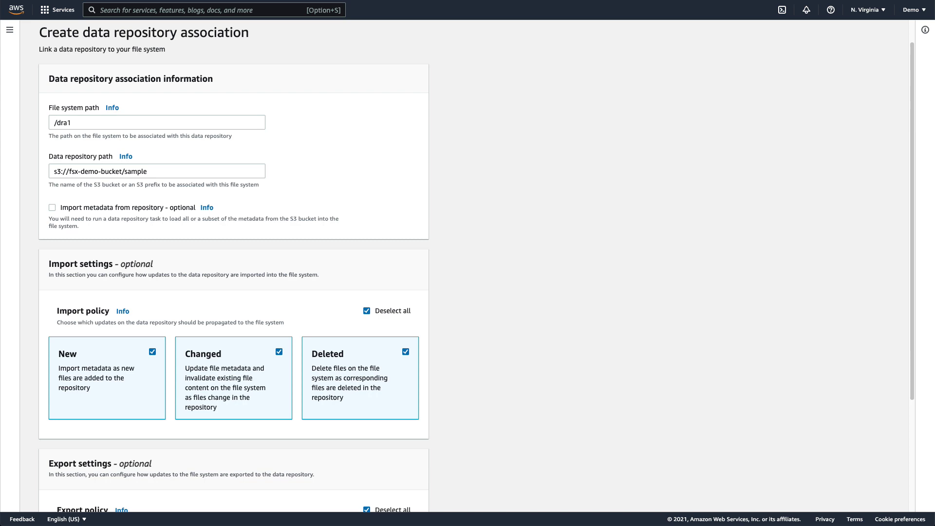
scroll(468, 266, "down", 5)
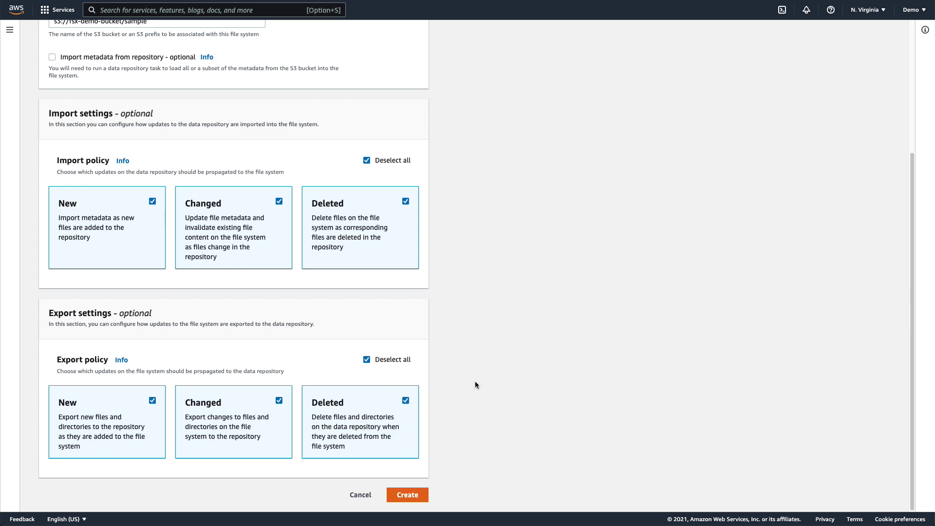
left_click(405, 493)
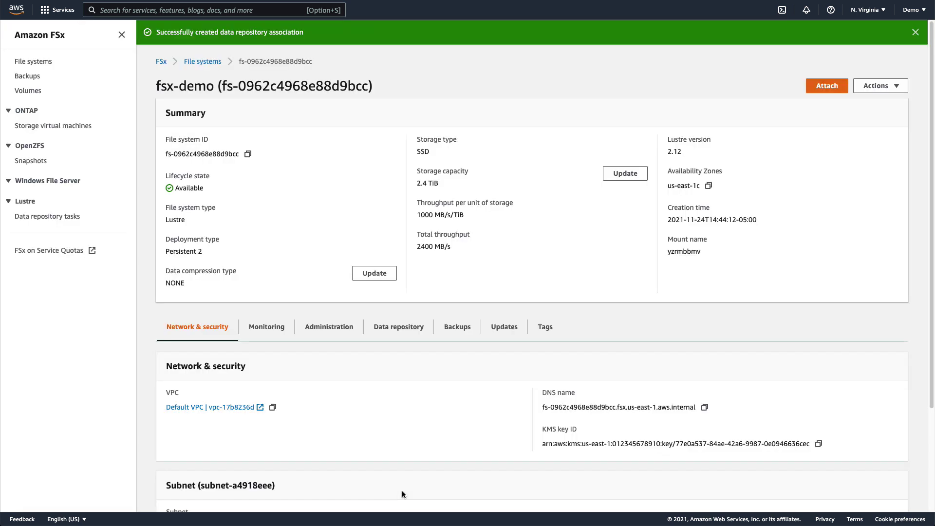
Start another data repository association with file system path /dra2 and data repository path s3://fsx-demo-results-bucket
left_click(395, 336)
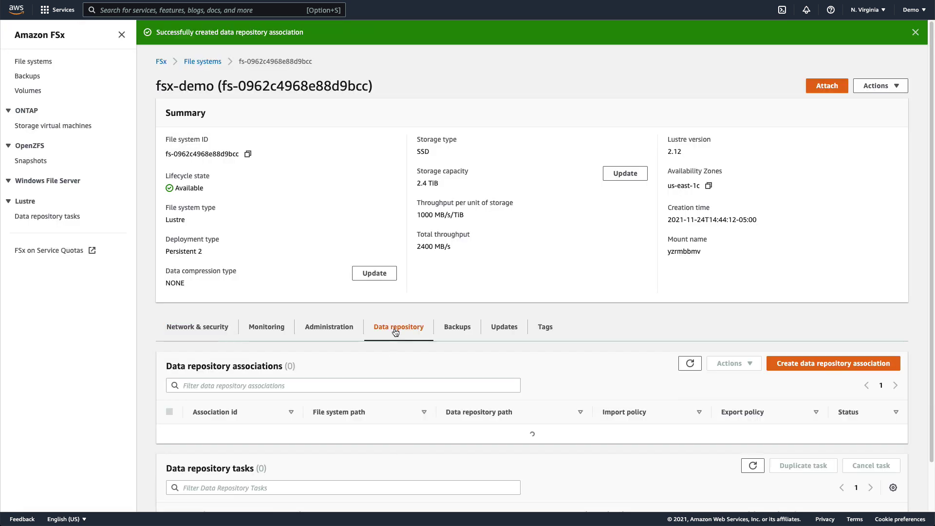
left_click(817, 369)
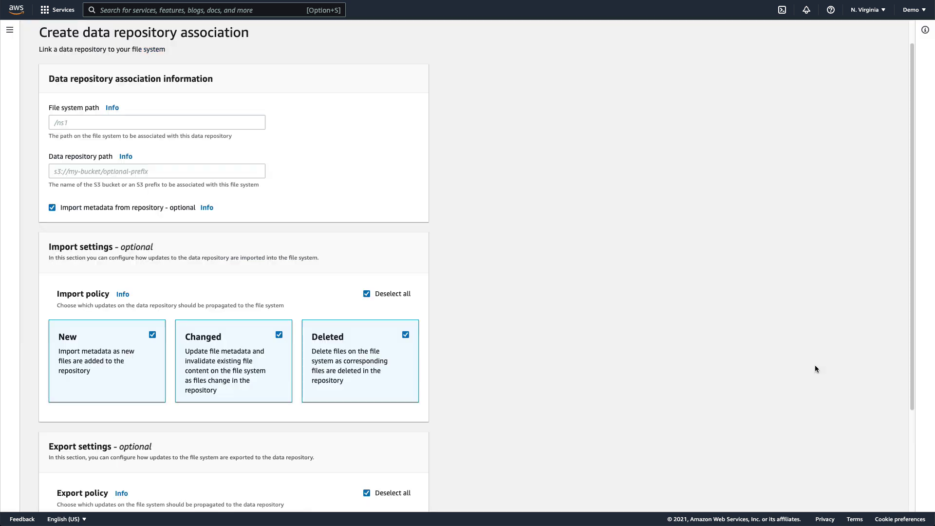
left_click(246, 124)
type("/dra2")
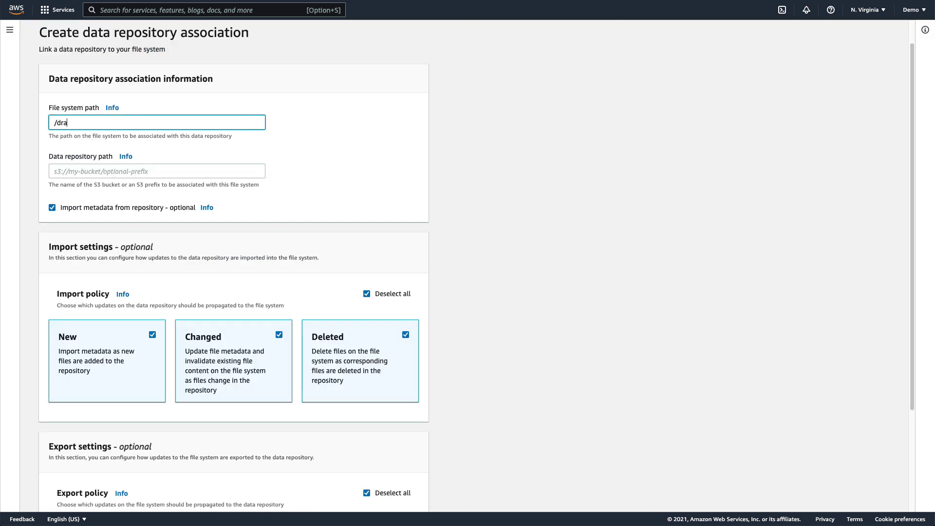
key("Tab")
type("s3://")
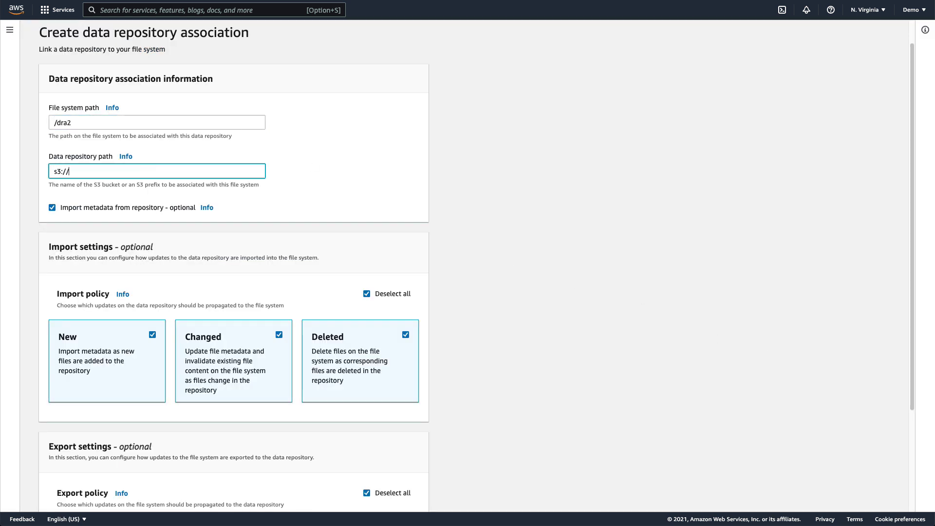
type("fsx-demo-results-bucket")
Turn off metadata import for the /dra2 association and create it with all import and export policies selected
left_click(52, 207)
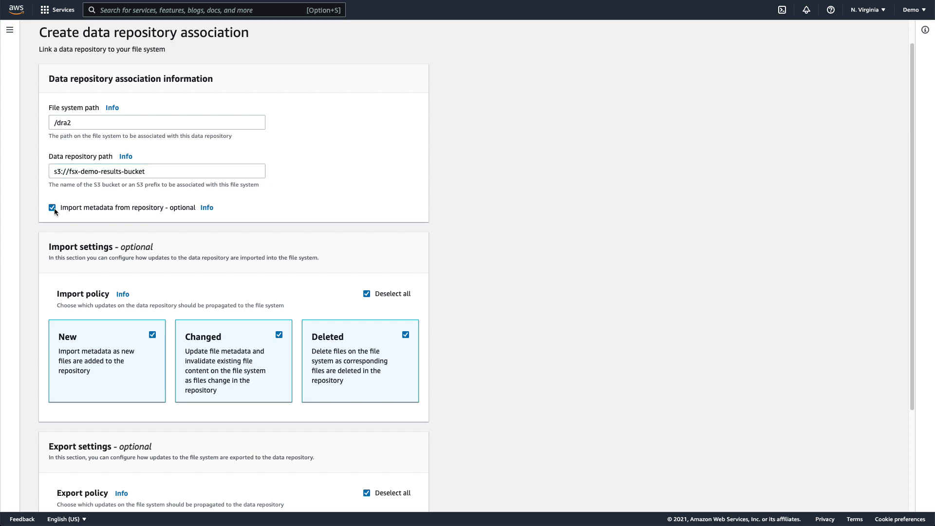
scroll(528, 302, "down", 3)
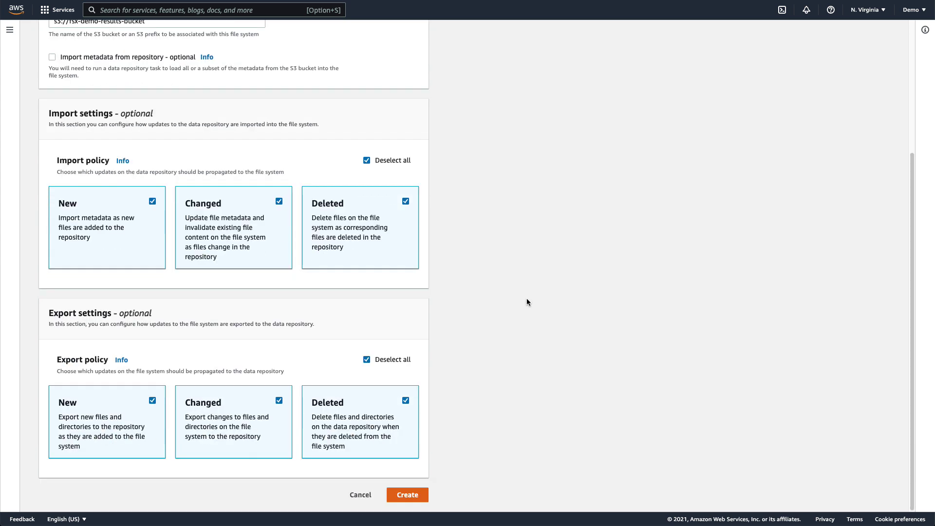
left_click(411, 495)
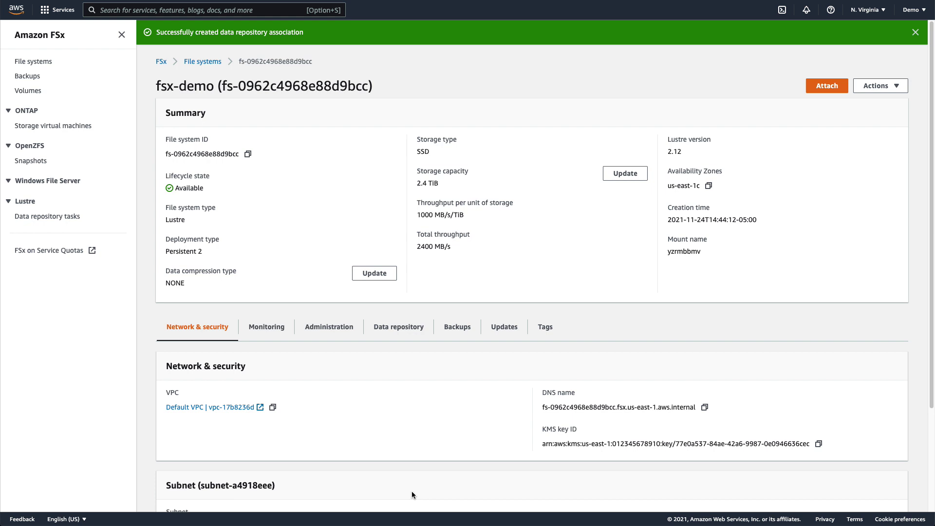
Open the attach instructions for fsx-demo, then switch to the Linux instance's terminal and install lustre2.10 using amazon-linux-extras with -y
left_click(828, 81)
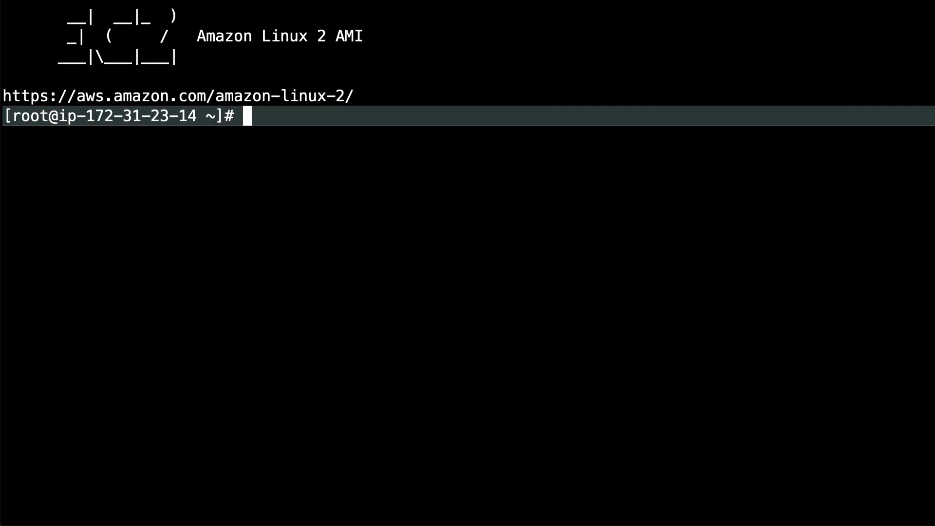
type("amazon-linux-extras install -y lustre2.10")
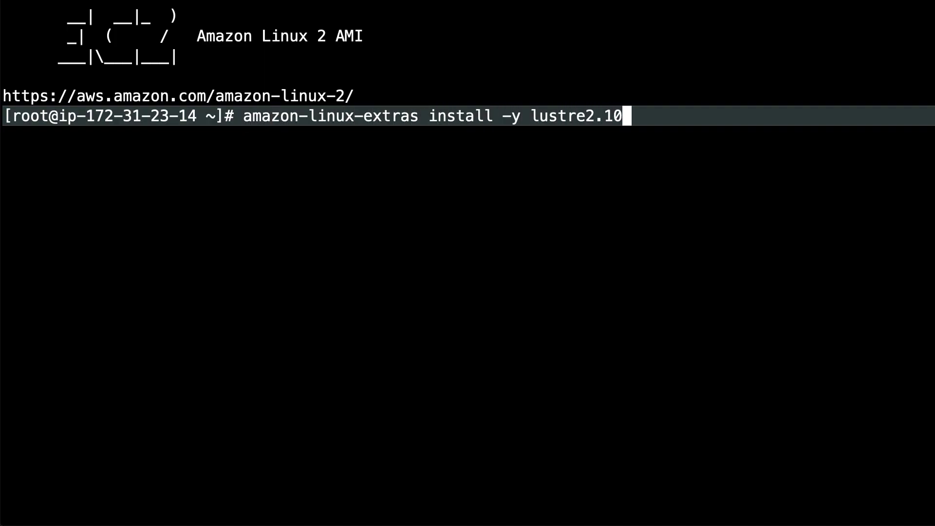
key("Return")
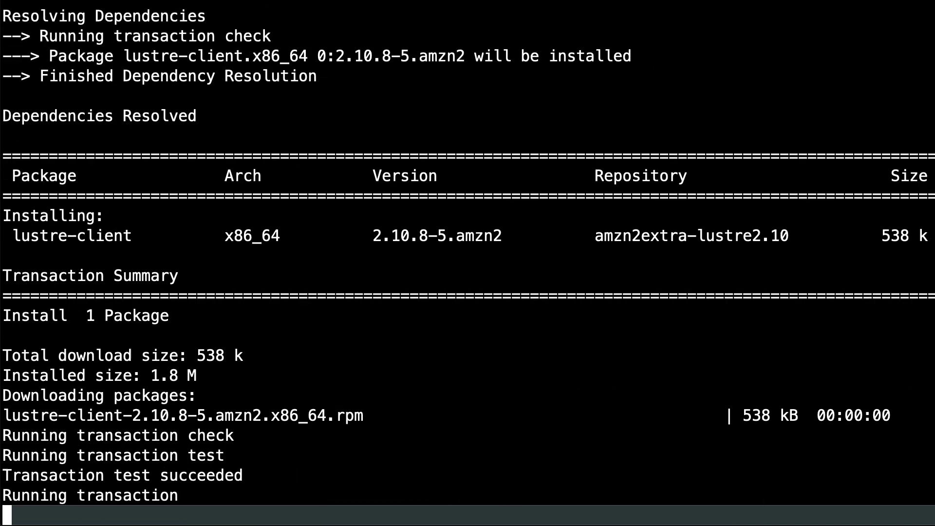
Create the /fsx directory and mount fs-0962c4968e88d9bcc.fsx.us-east-1.aws.internal@tcp:/yzrmbbmv there as type lustre with options noatime,flock, using sudo
type("mkdir /fsx")
key("Return")
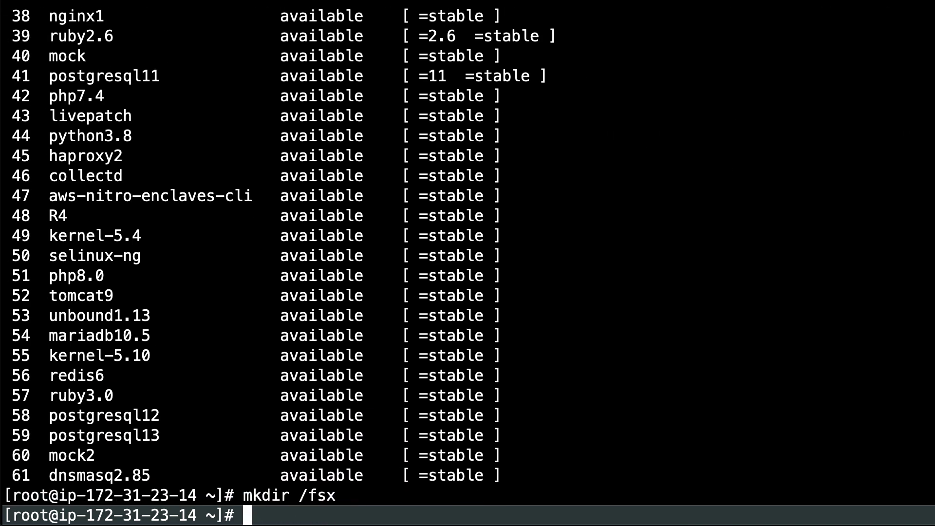
type("sudo mount -t lustre -o noatime,flock fs-0962c4968e88d9bcc.fsx.us-east-1.aws.internal@tcp:/yzrmbbmv /fsx")
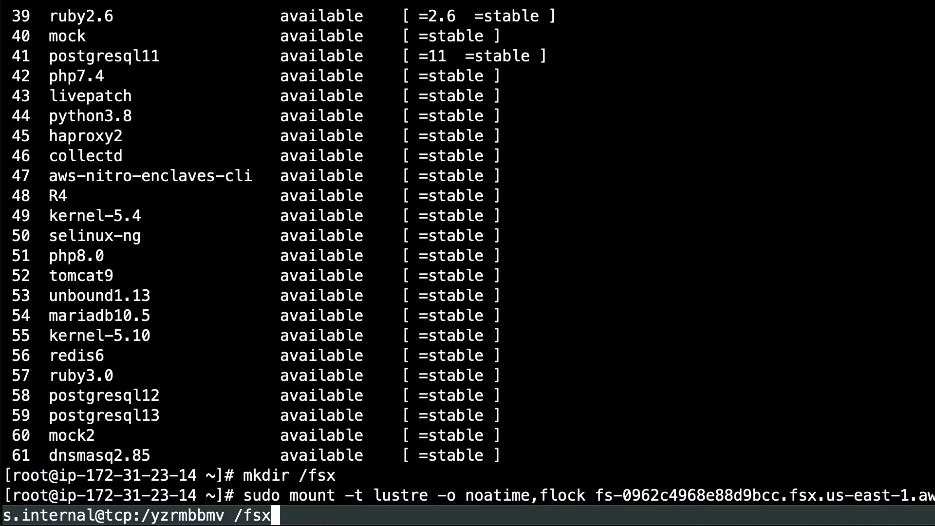
key("Return")
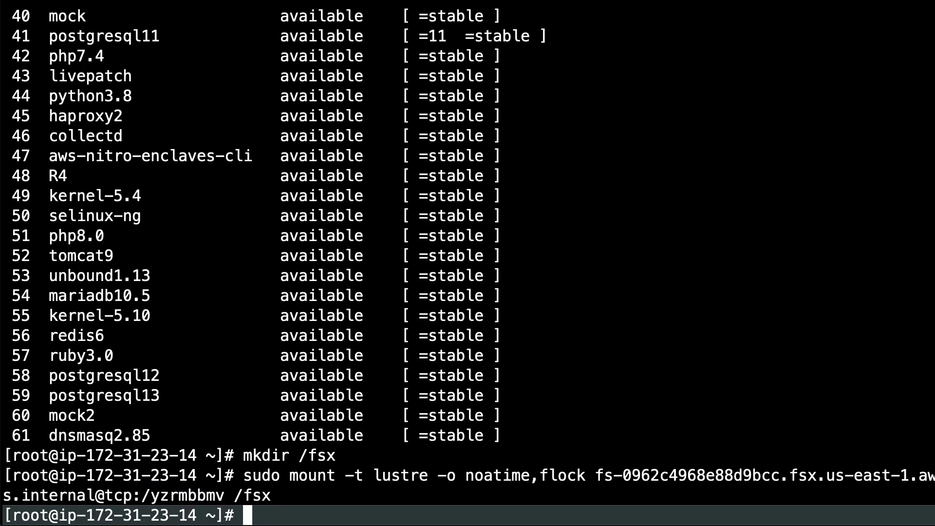
Change to the /fsx directory and list its contents with ll and find
type("cd /fsx")
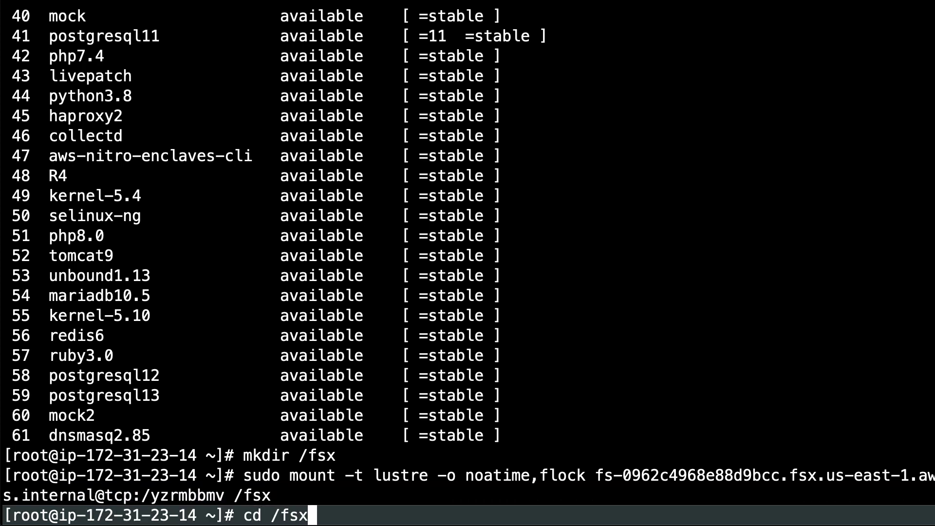
key("Return")
type("ll")
key("Return")
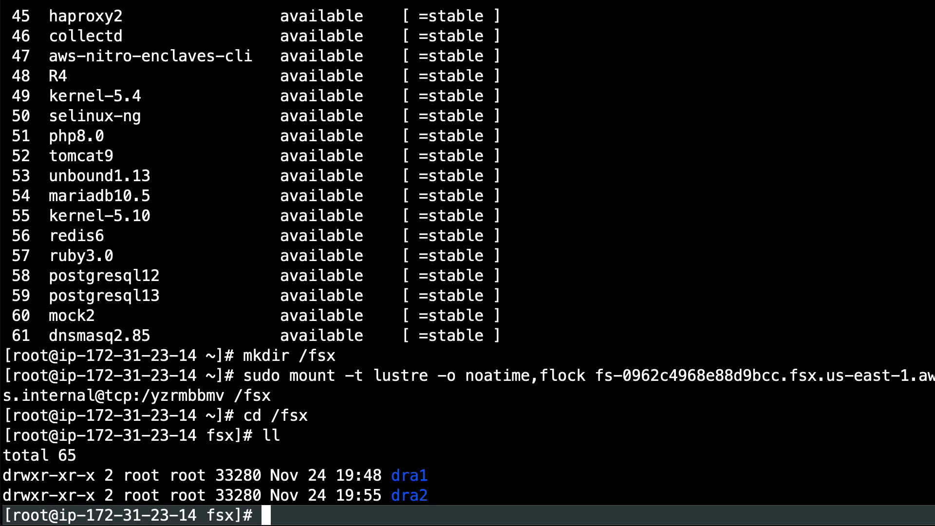
type("find .")
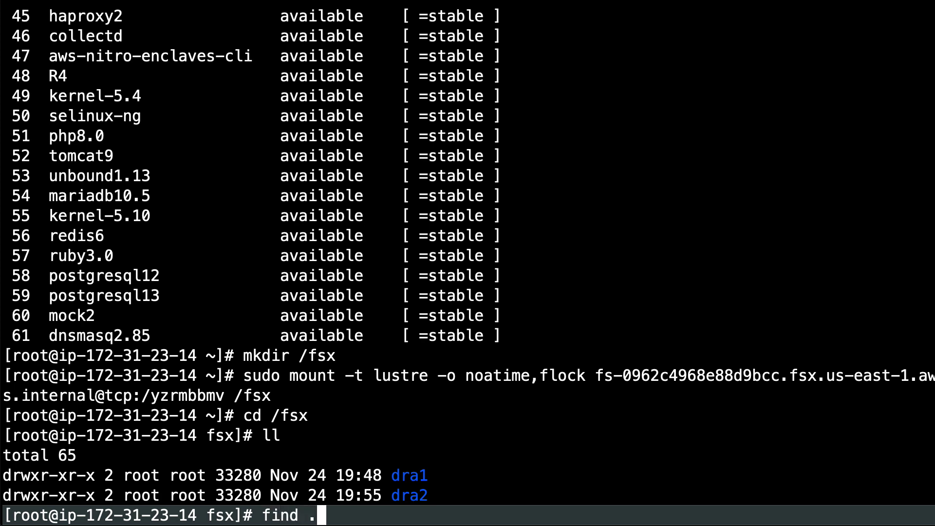
key("Return")
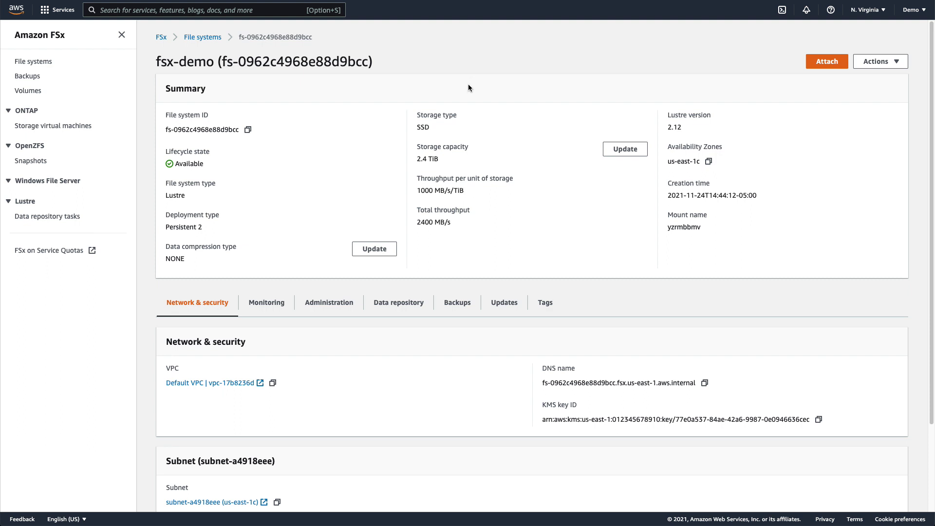
Switch to the FSx console and start an import task for both data repository associations of fsx-demo
left_click(408, 303)
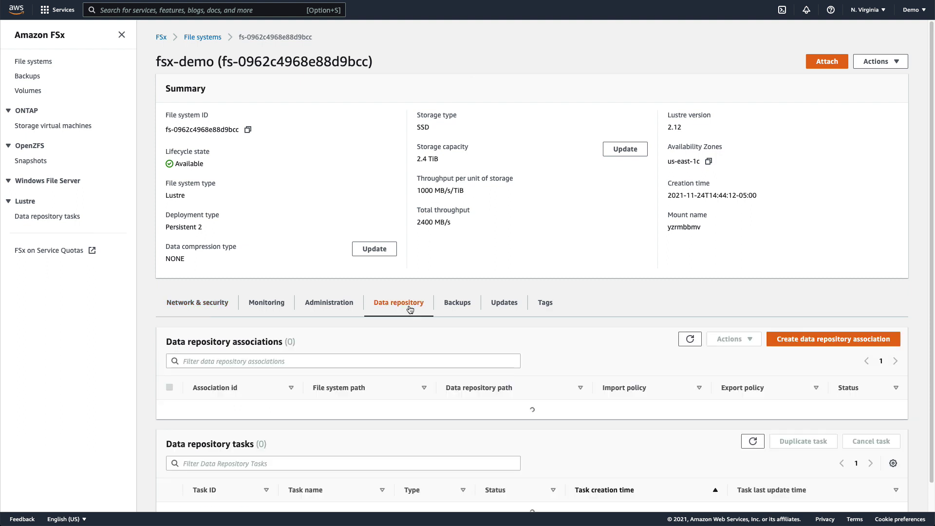
left_click(169, 389)
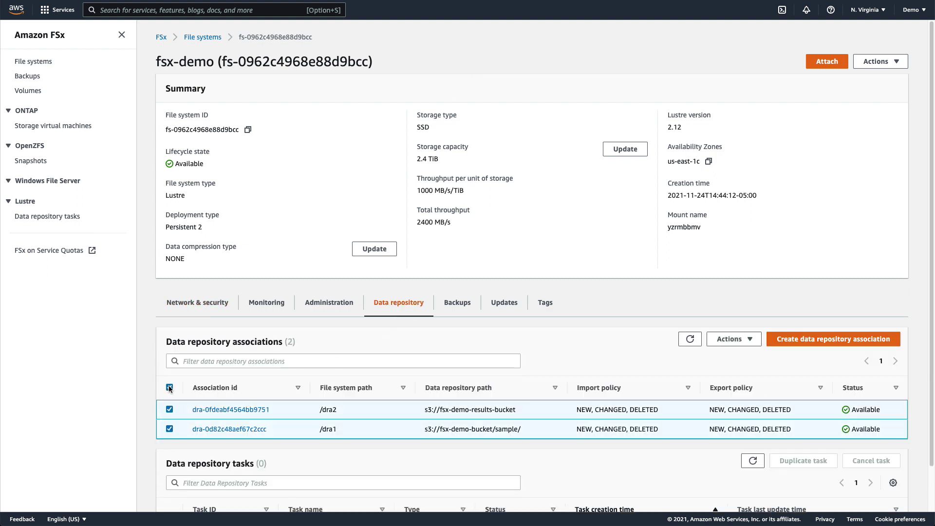
left_click(735, 340)
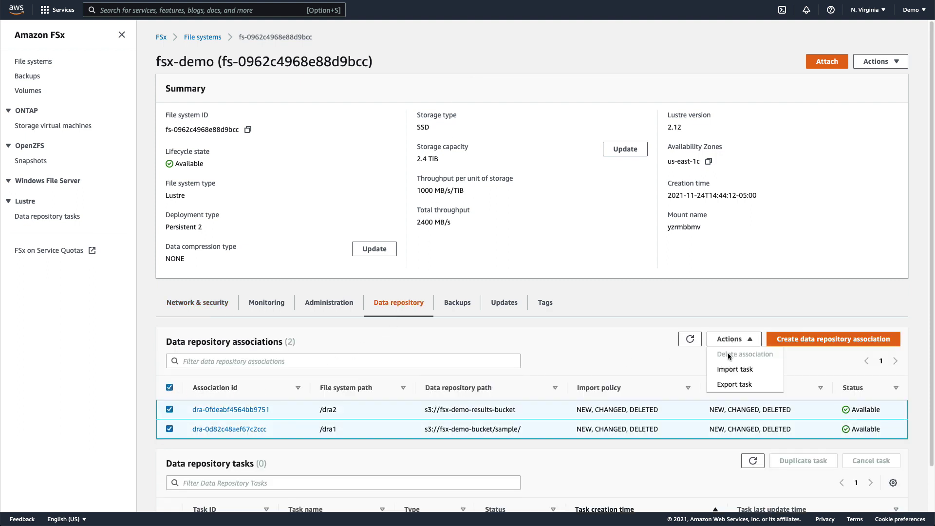
left_click(726, 368)
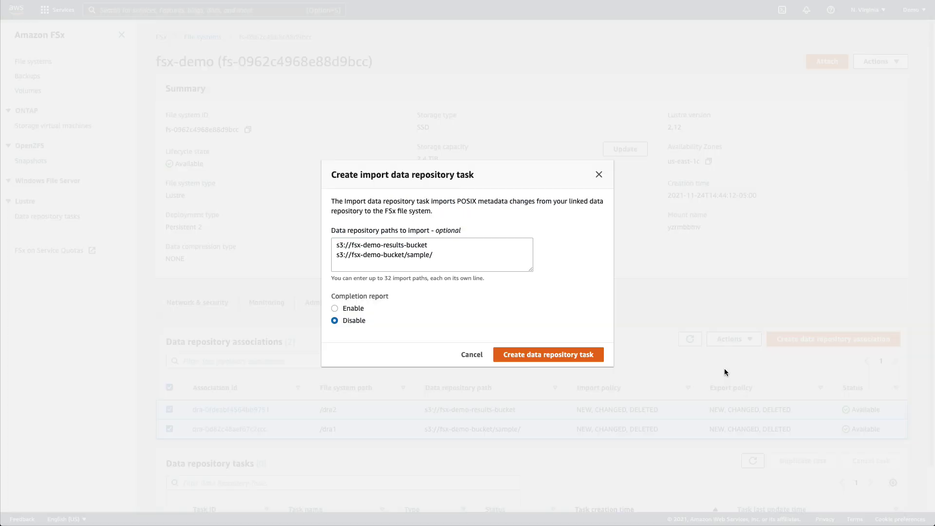
Set the import paths to s3://fsx-demo-results-bucket/output and s3://fsx-demo-bucket/sample/input, create the task without a completion report, and view the data repository tasks
left_click(463, 245)
type("/output")
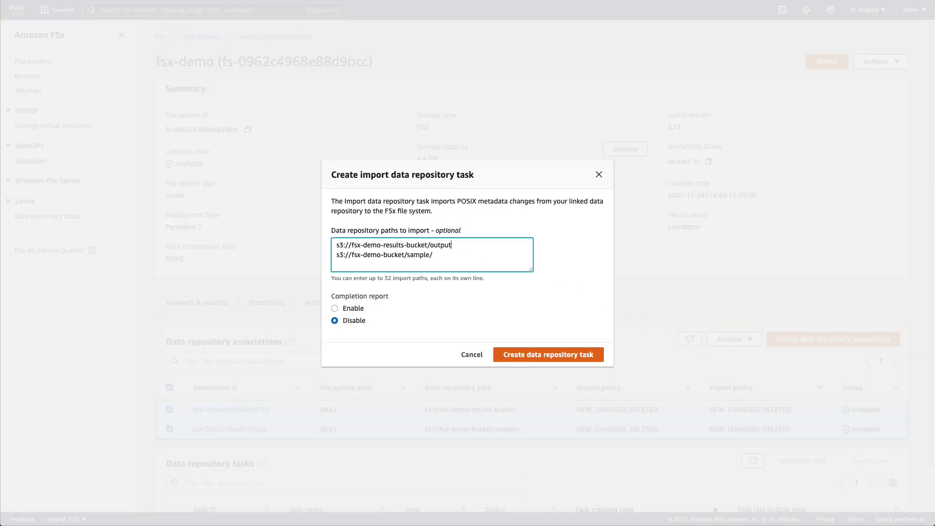
type("input")
left_click(549, 354)
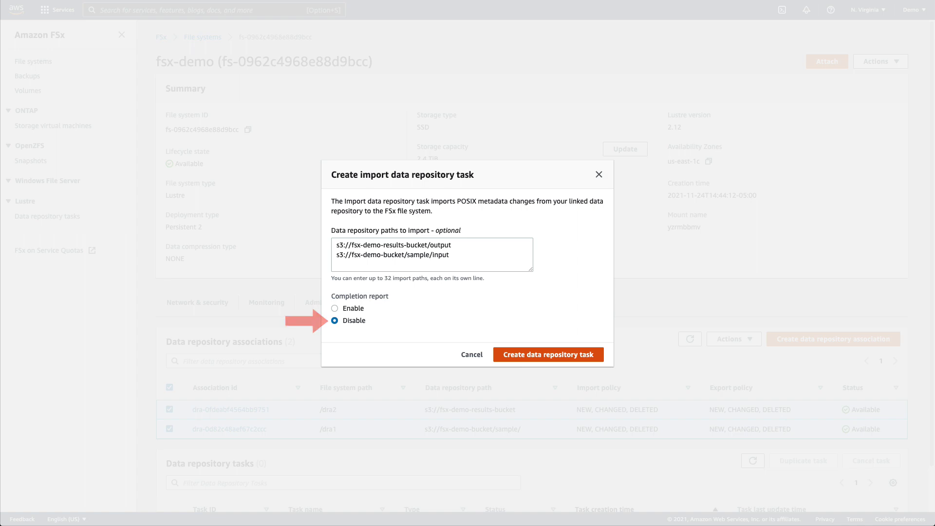
left_click(553, 353)
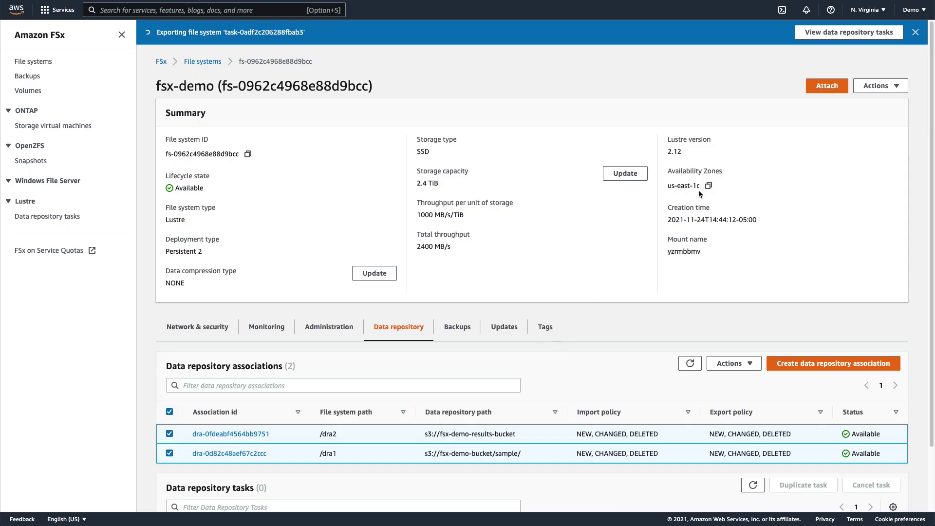
left_click(841, 33)
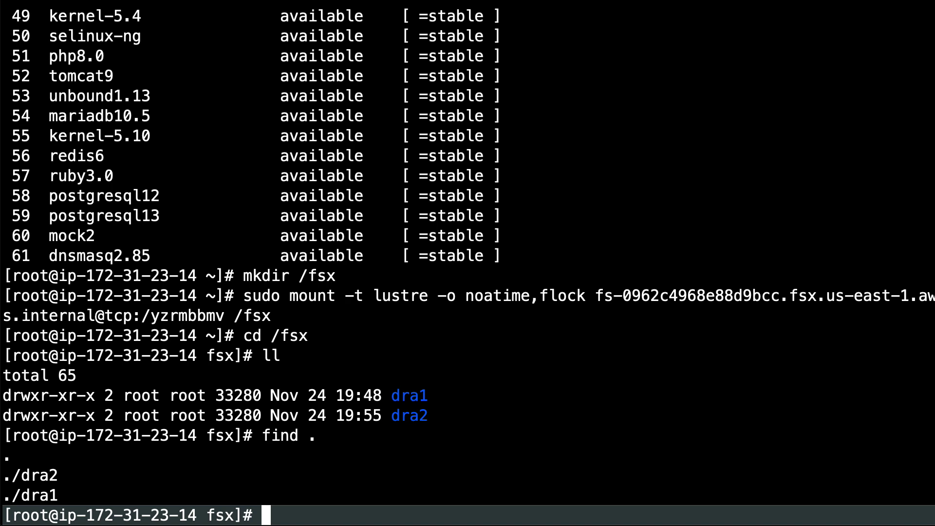
Switch to the instance's terminal, list all files under /fsx with find ., and print dra1/input/README.txt with cat
type("find .")
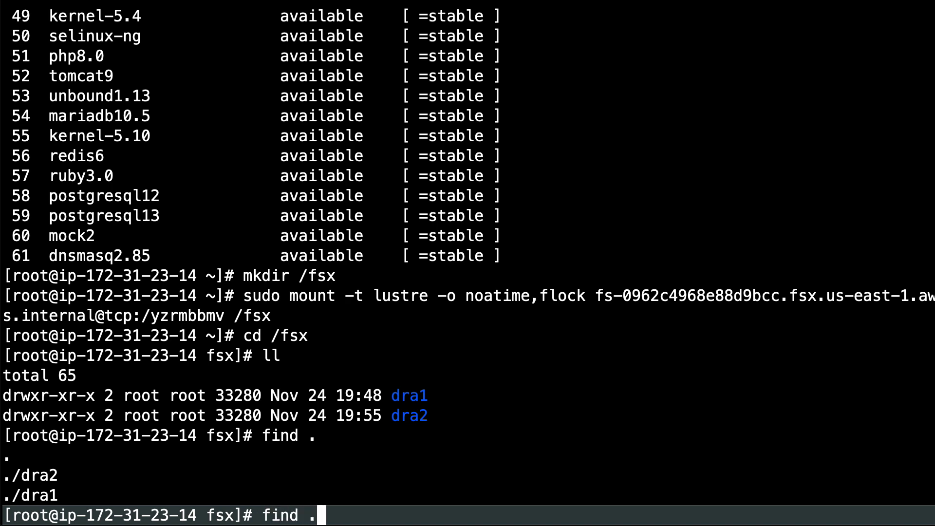
key("Return")
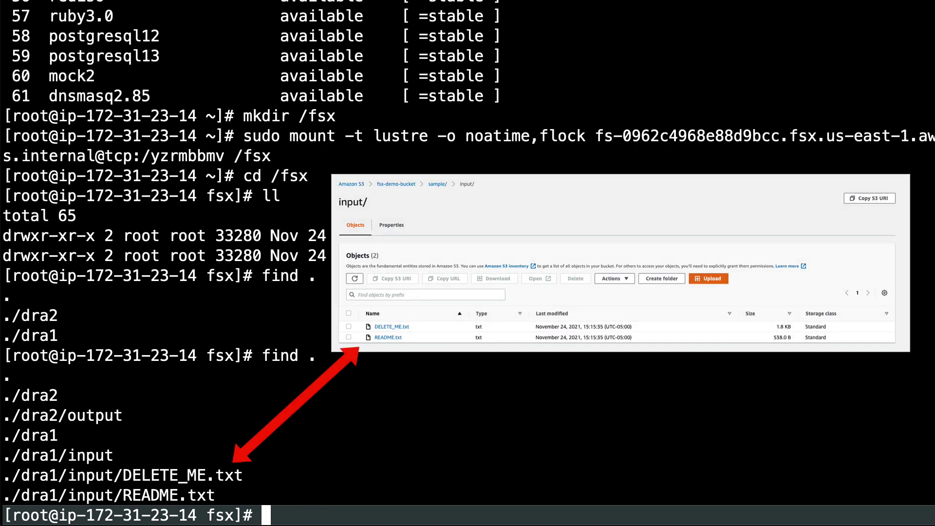
type("cat dra1/input/")
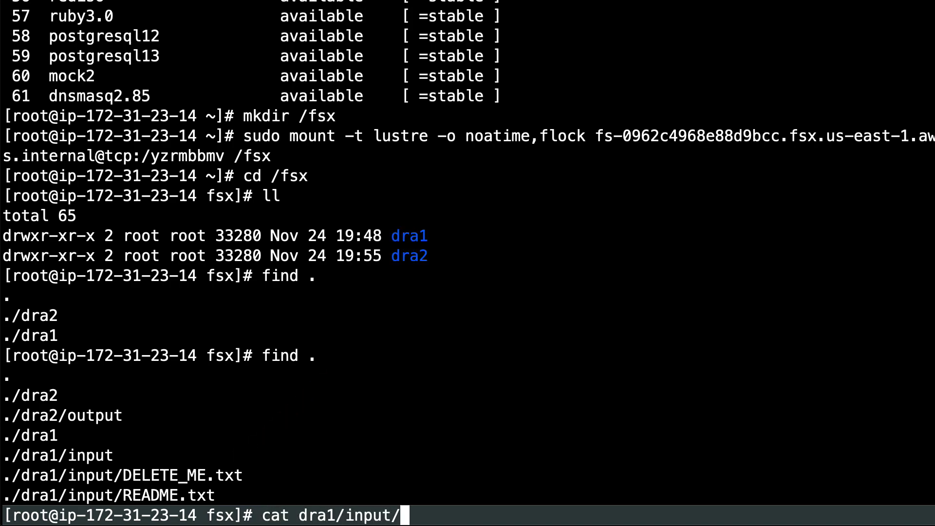
type("README.txt")
key("Return")
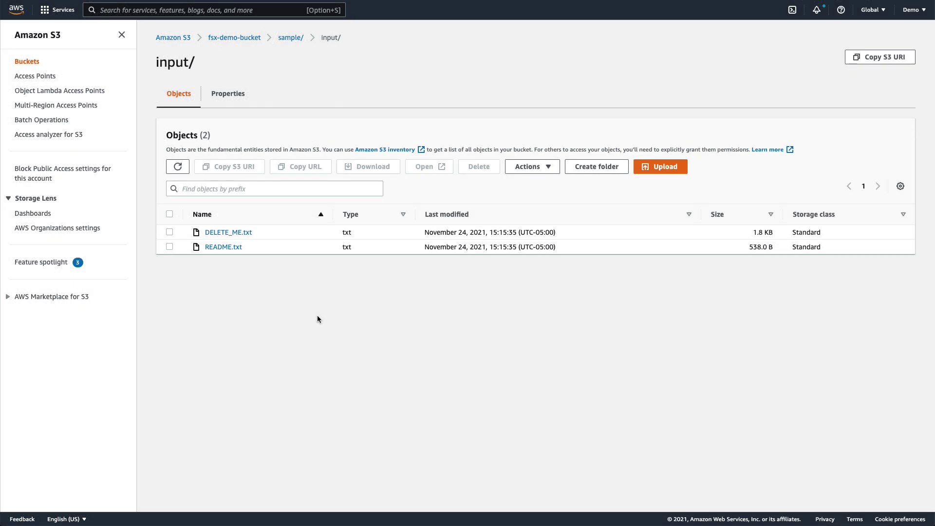
Switch to the S3 console, start an upload to fsx-demo-bucket/sample/input/, and preview the local NEWFILE.txt and README.txt while choosing files
left_click(638, 162)
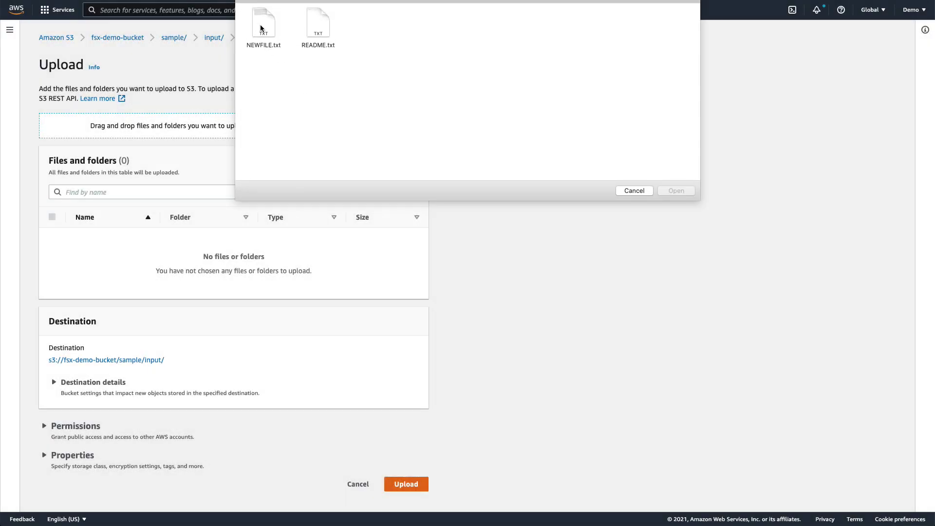
left_click(263, 22)
key("space")
key("space")
left_click(319, 22)
key("space")
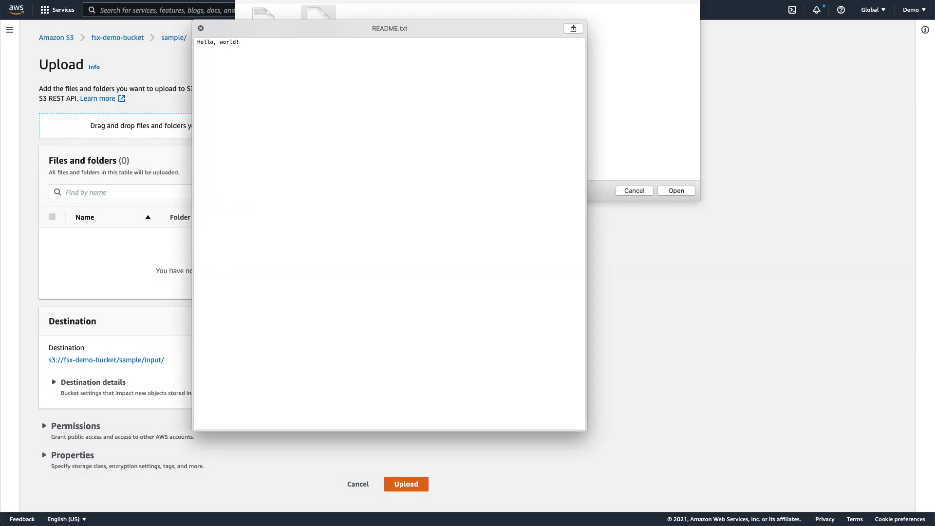
key("space")
Upload NEWFILE.txt and README.txt to s3://fsx-demo-bucket/sample/input/ and return to the folder's object list
left_click(267, 24, "shift")
left_click(677, 190)
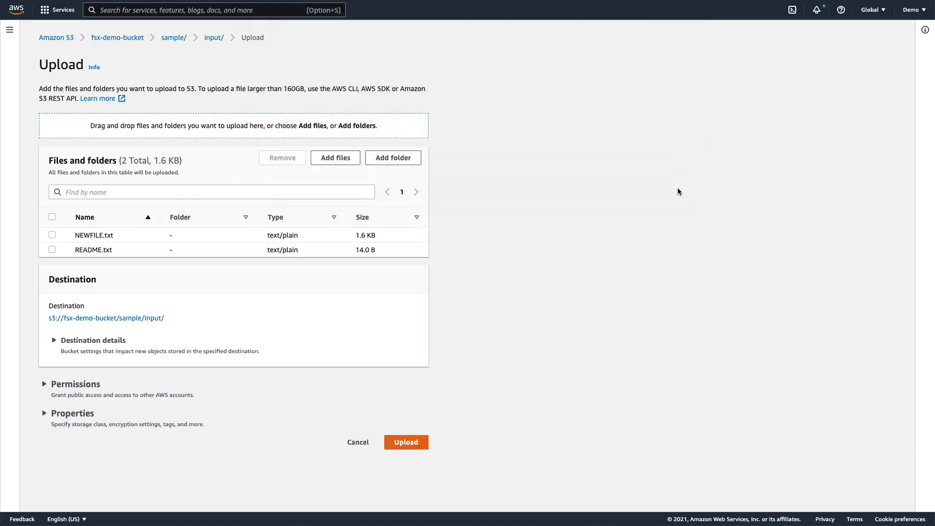
left_click(407, 443)
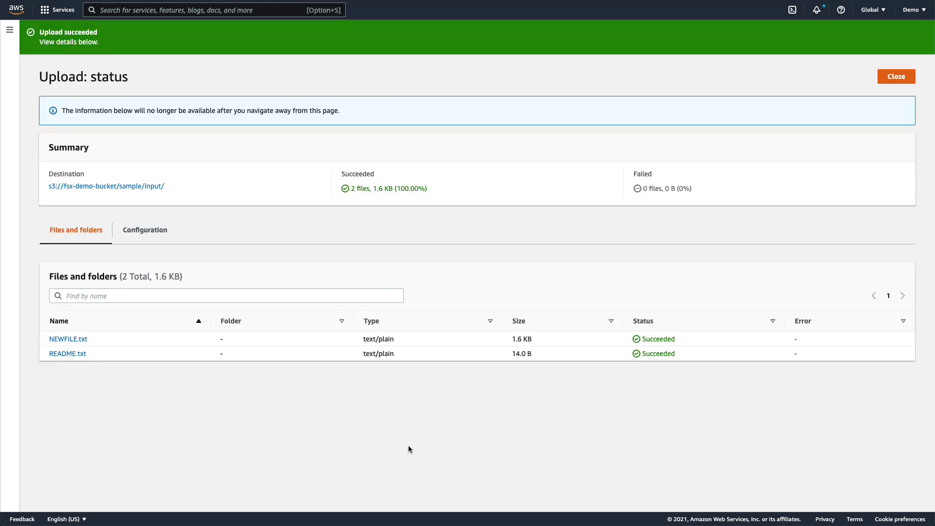
left_click(908, 78)
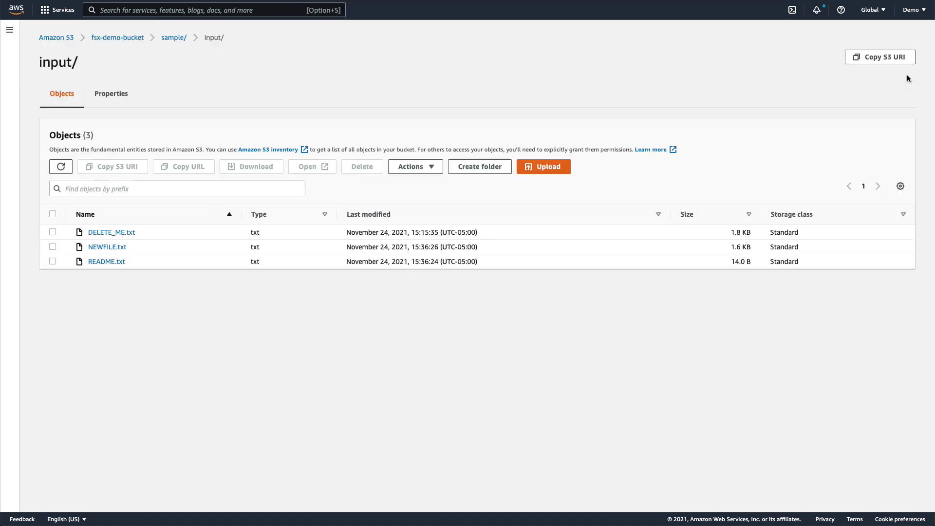
Permanently delete DELETE_ME.txt from the input/ folder, confirming with the text "permanently delete"
left_click(52, 231)
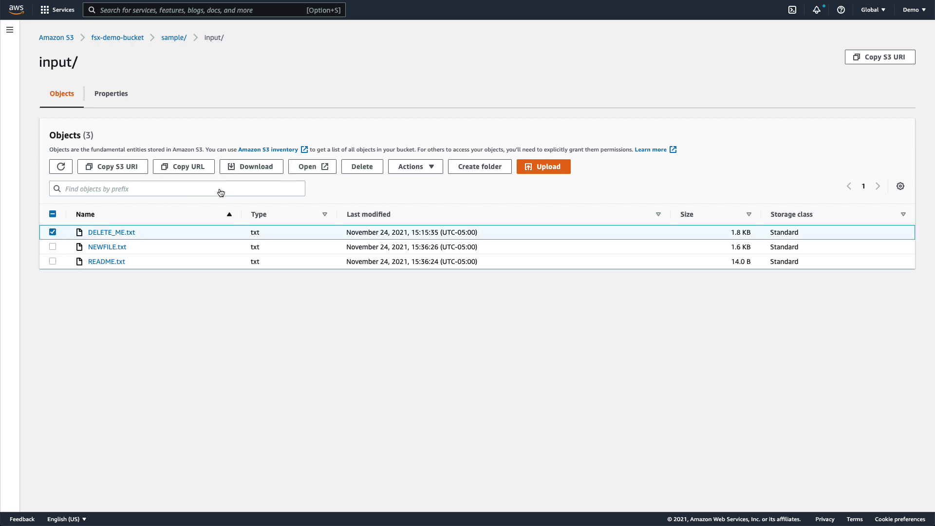
left_click(357, 169)
left_click(147, 283)
type("permanently delete")
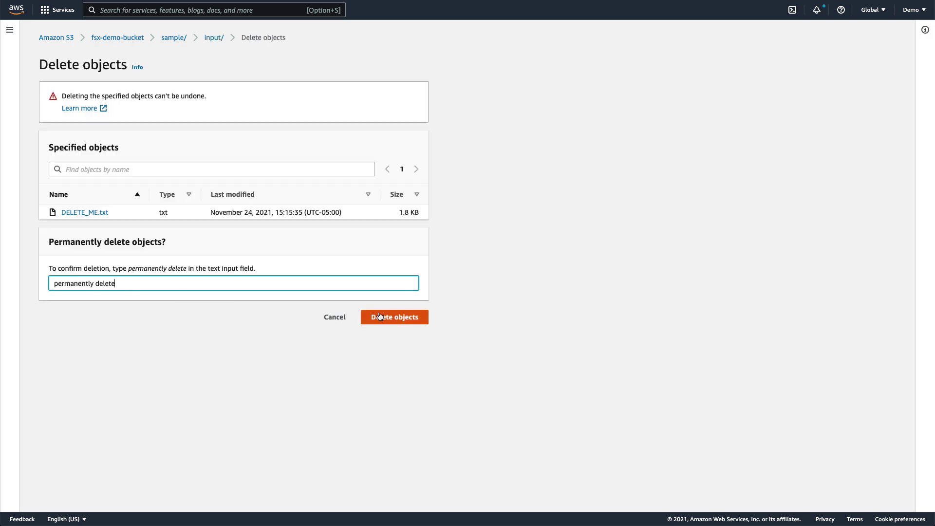
left_click(380, 317)
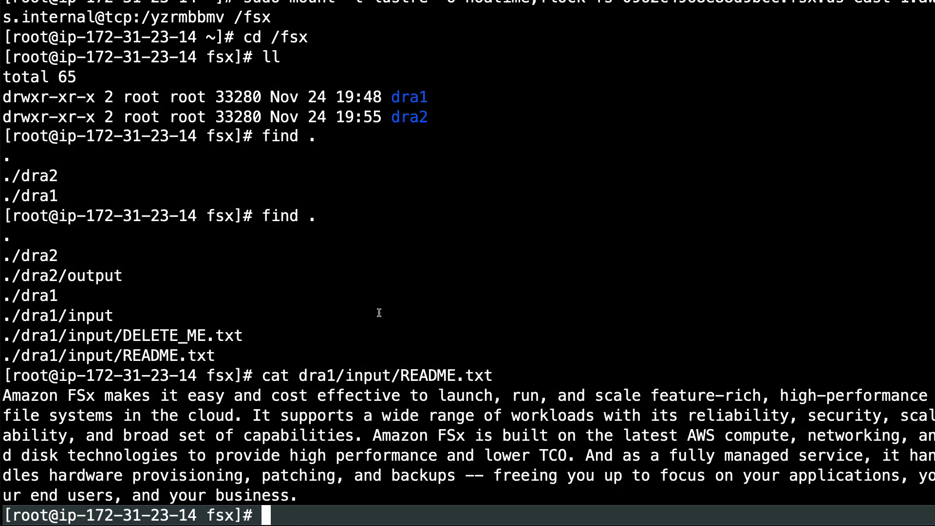
In the instance's terminal, list the files with find . and print dra1/input/NEWFILE.txt and dra1/input/README.txt with cat
type("find .")
key("Return")
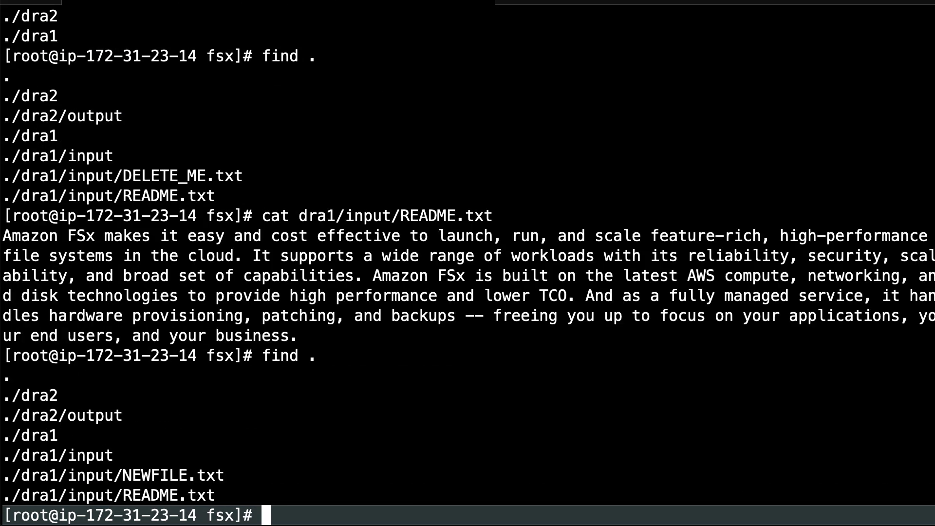
type("cat dra1/input/NEWFILE.txt")
key("Return")
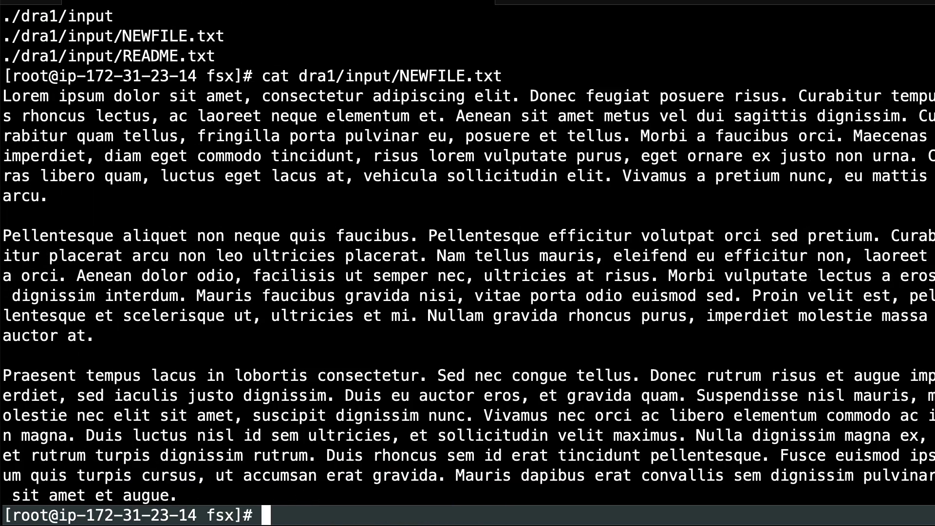
type("cat dra1/input/README.txt")
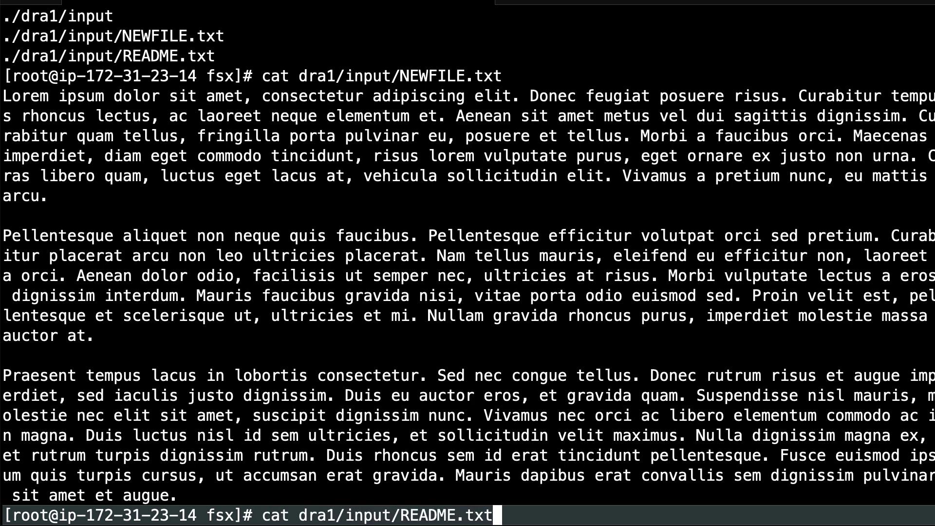
key("Return")
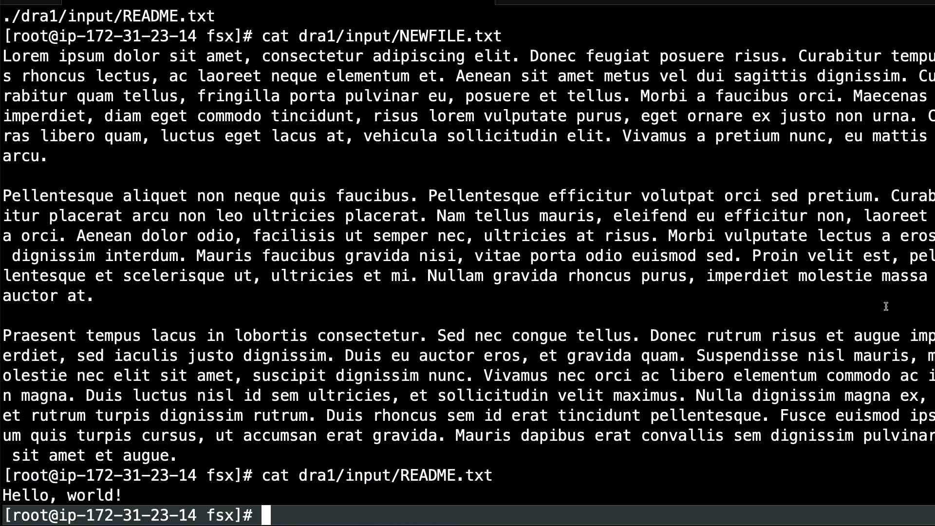
Move dra1/input/README.txt to dra2/output with mv
type("mv dra1/input/REA")
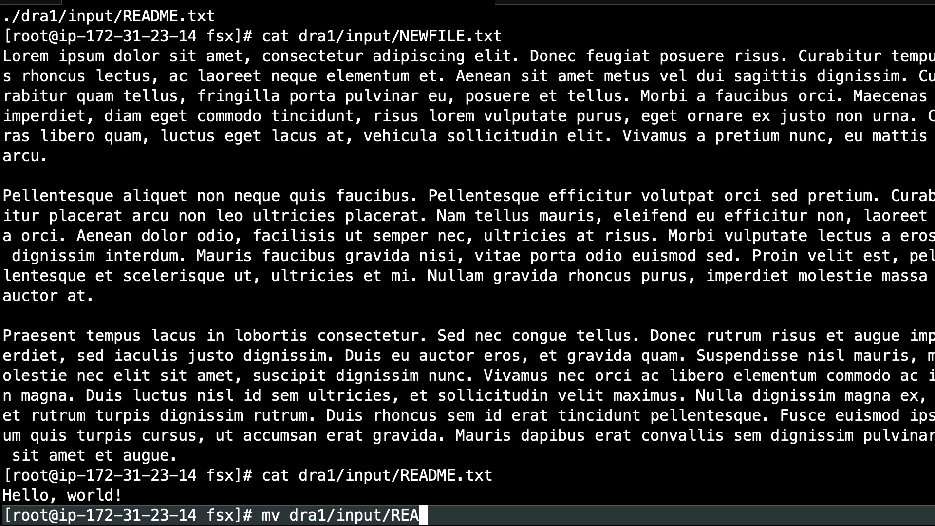
type("DME.txt dra")
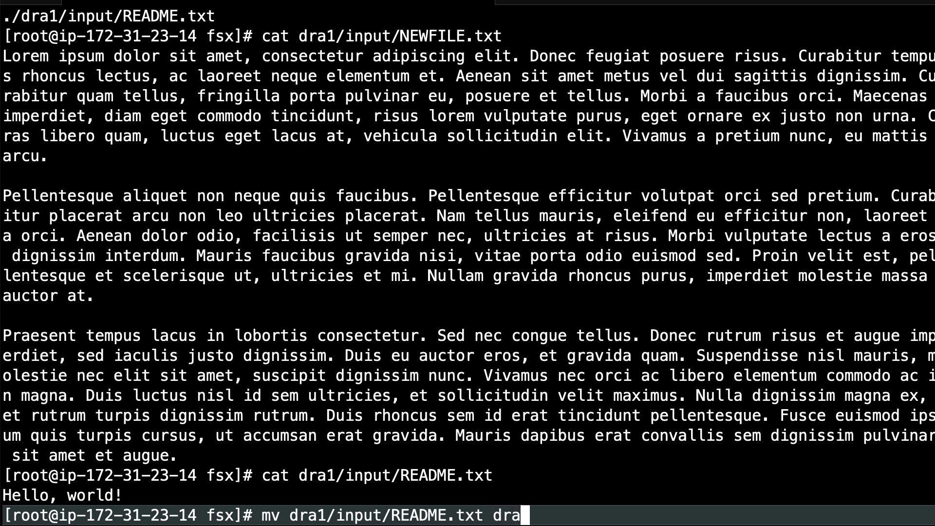
type("2/output")
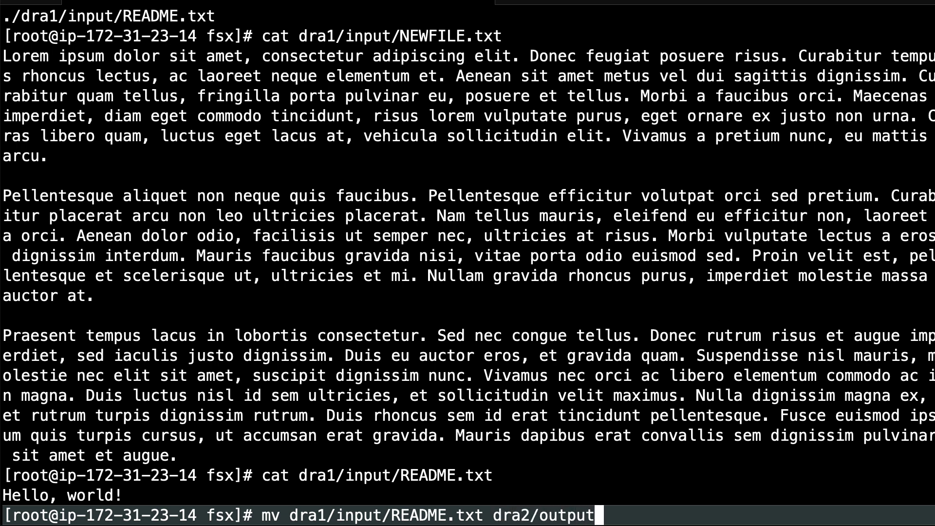
key("Return")
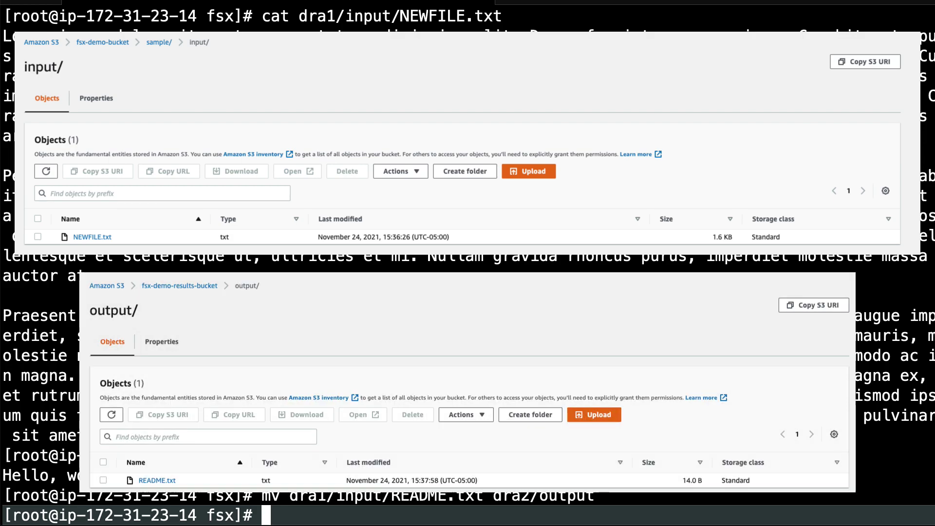
type("vi dra2/output/README.txt")
key("Return")
type("STo learn more about Ama")
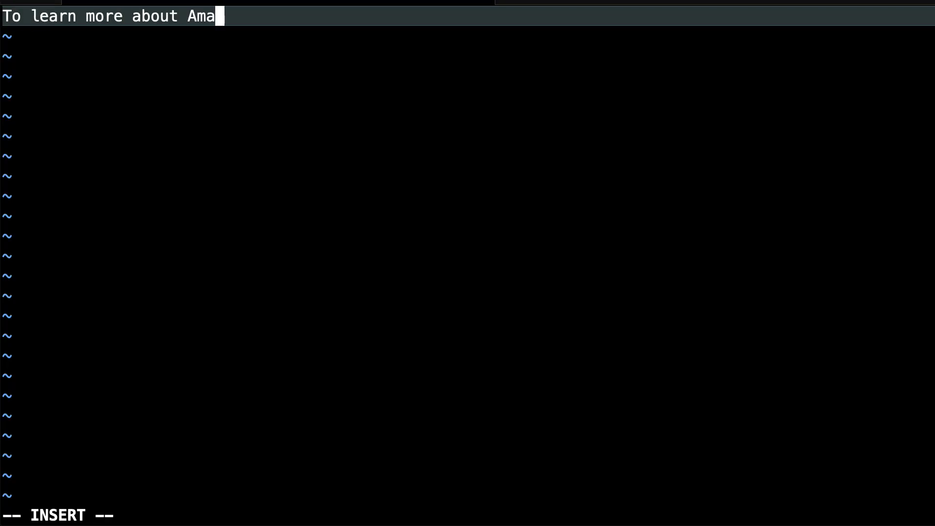
type("zon FSx for Lustre's integration with Amazon S3, visit https://aws.amazon.com/fsx/lustre")
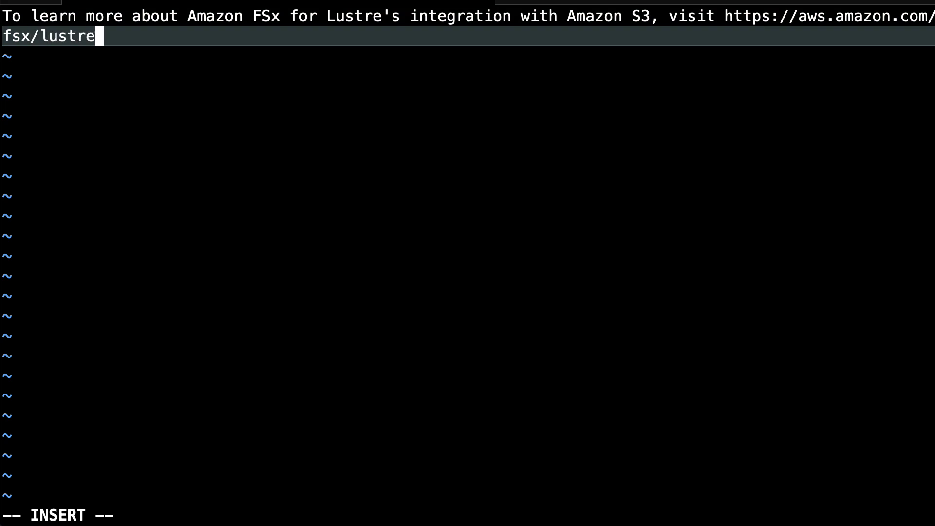
key("Escape")
type(":wq")
key("Return")
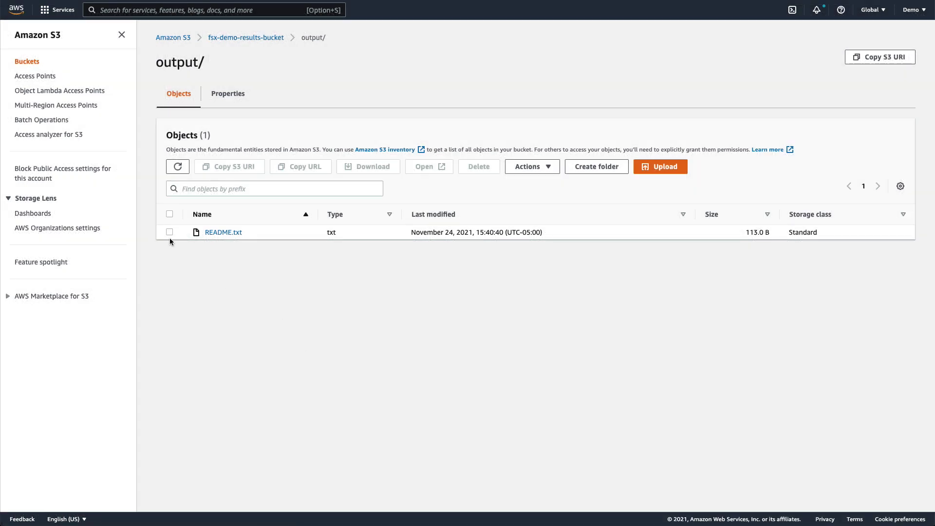
Switch to the S3 console, download README.txt from the output/ folder of fsx-demo-results-bucket, and open the downloaded file
left_click(170, 231)
left_click(352, 168)
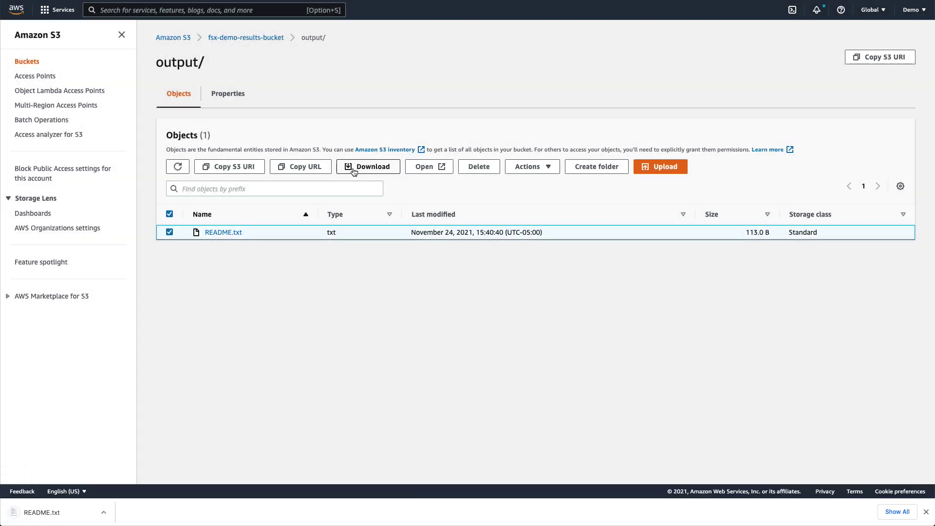
left_click(89, 516)
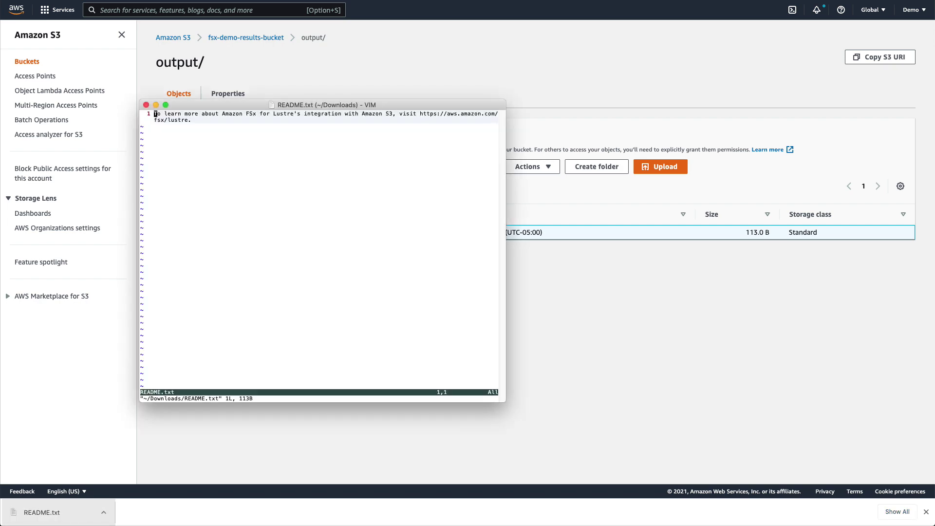